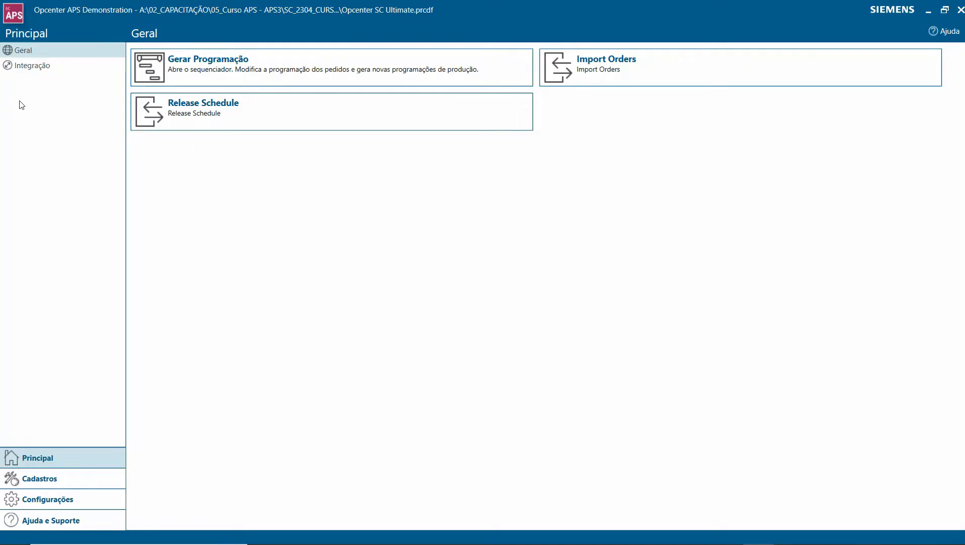
- Review the Integração and Geral actions, then view the Ordens register in Cadastros and return to Principal
left_click(24, 69)
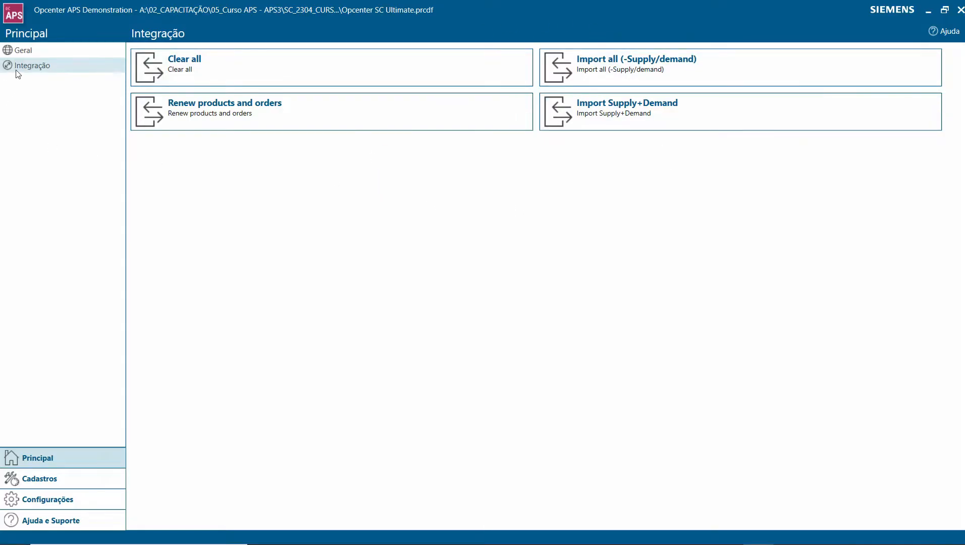
left_click(34, 48)
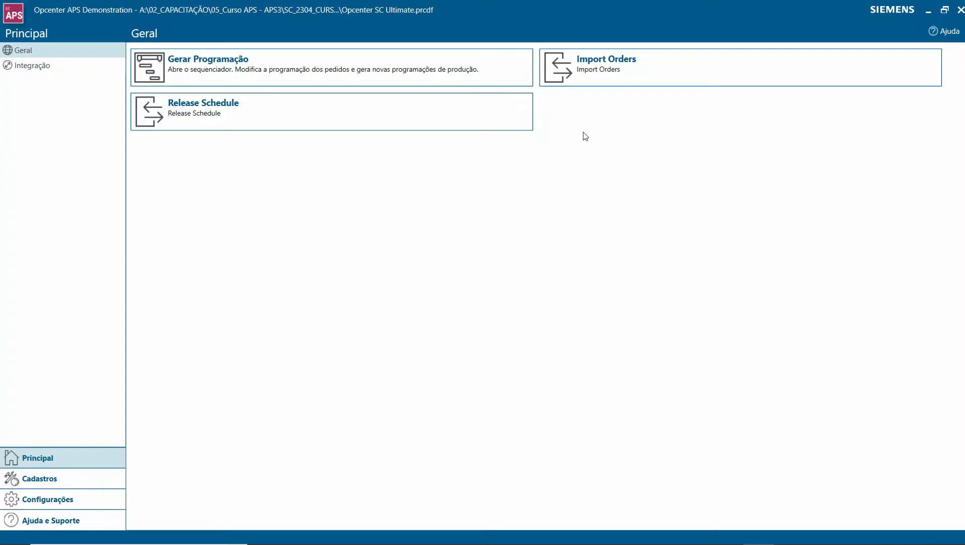
left_click(43, 484)
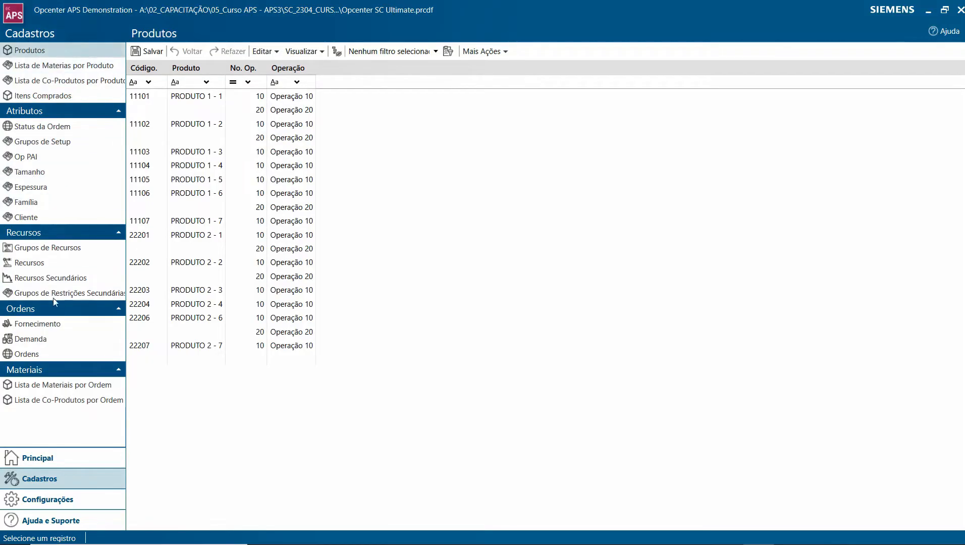
left_click(55, 354)
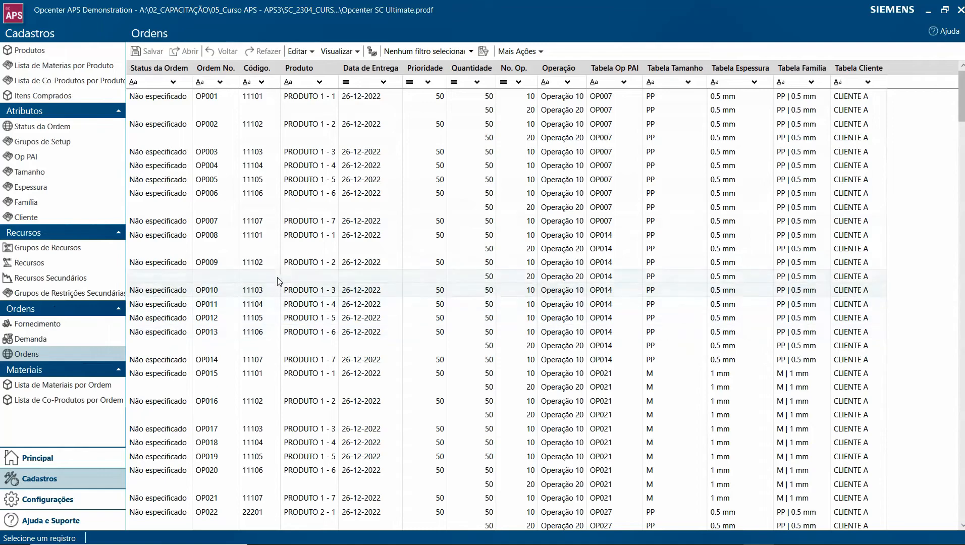
left_click(47, 457)
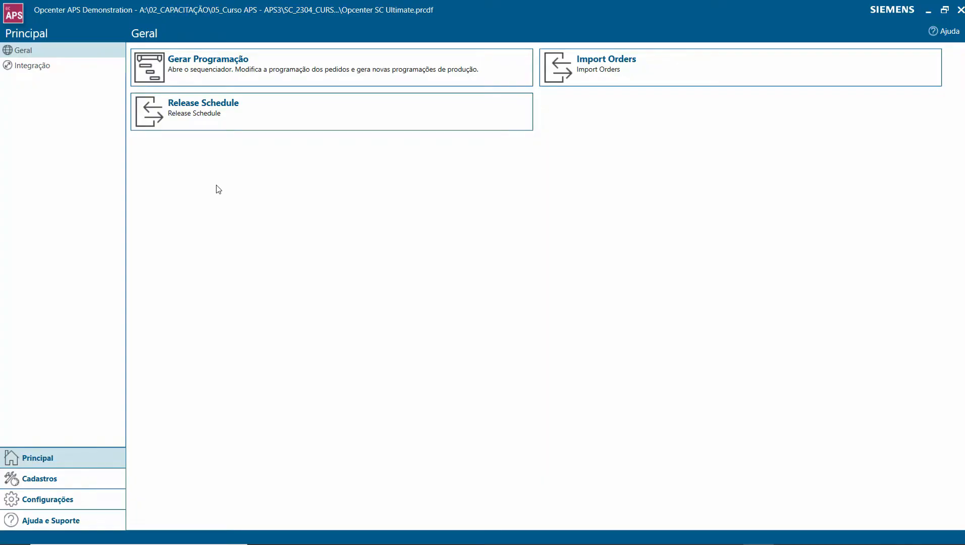
- Place the second APS window (MODELAGEM) over the Cadastros page and enlarge it to compare both attribute lists
left_click(37, 480)
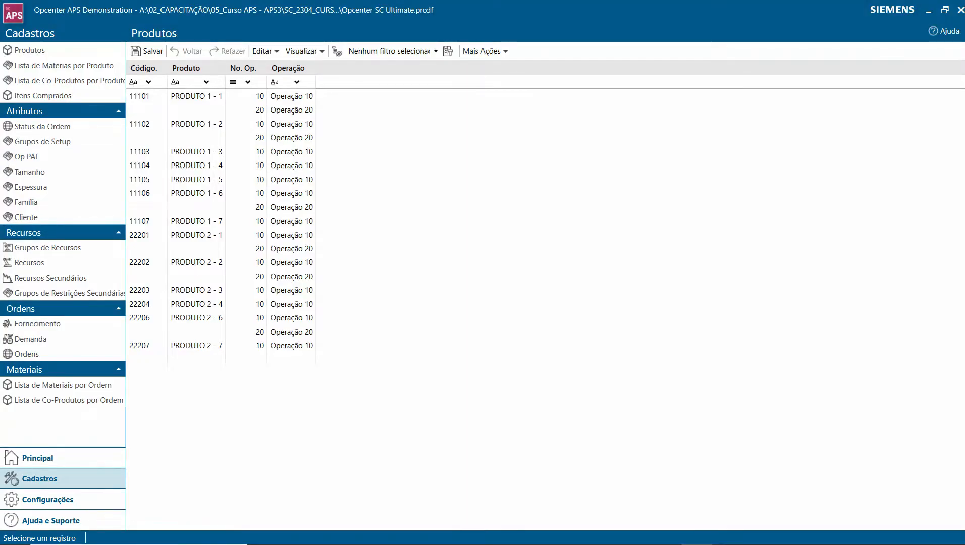
mouse_move(964, 137)
left_mouse_down()
mouse_move(626, 95)
mouse_move(414, 43)
mouse_move(356, 40)
mouse_move(373, 72)
mouse_move(399, 79)
left_mouse_up()
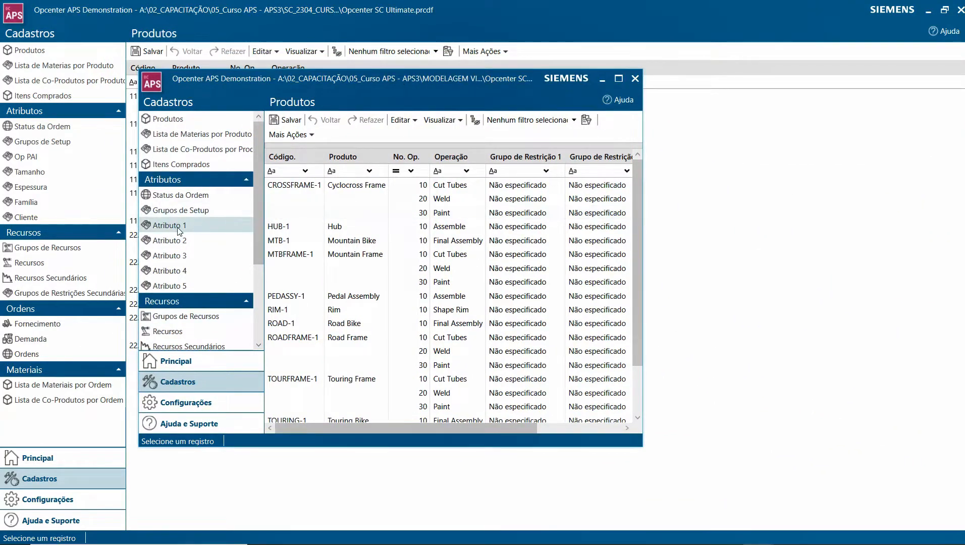
left_click_drag(170, 84, 166, 41)
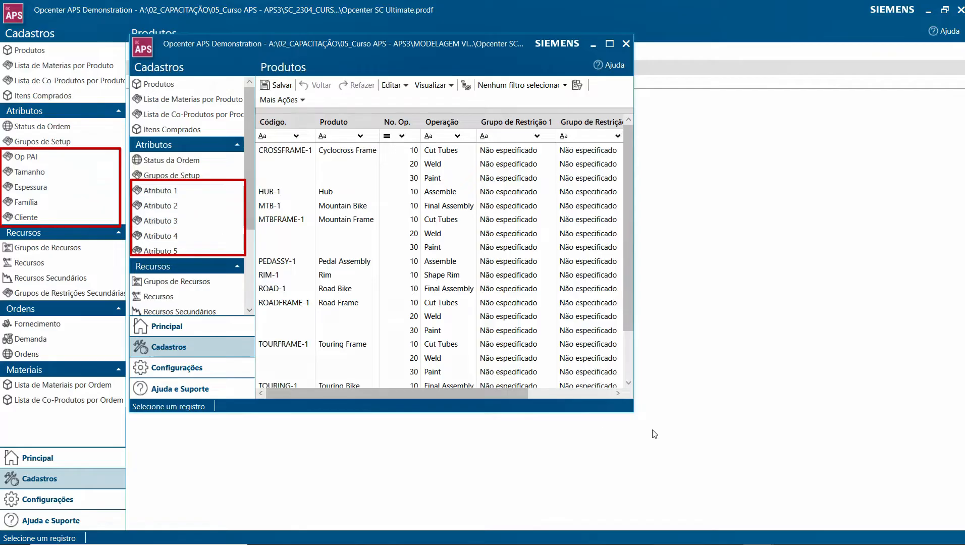
mouse_move(635, 413)
left_mouse_down()
mouse_move(685, 455)
mouse_move(722, 446)
left_mouse_up()
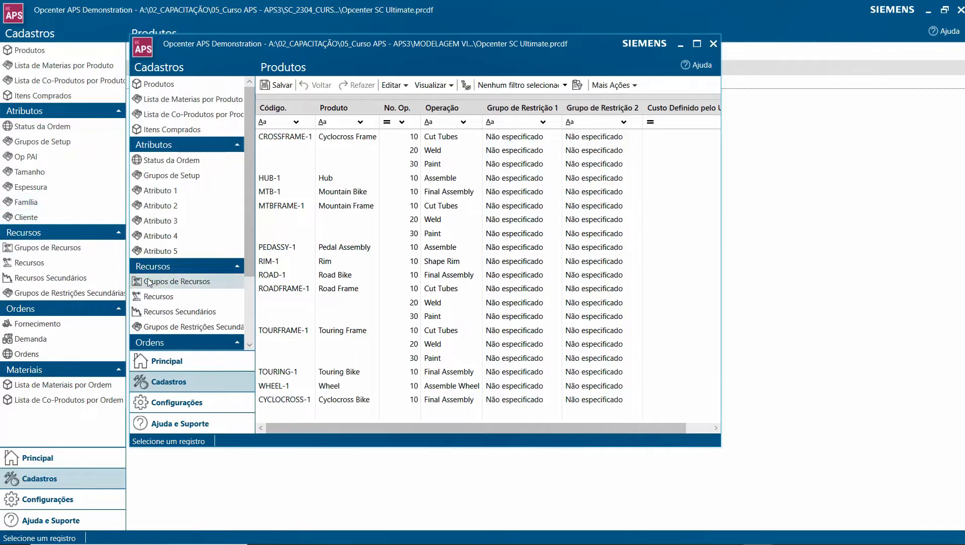
- Compare the setup attribute columns of Grupos de Setup in the MODELAGEM window and the SC_2304 course window
left_click(179, 179)
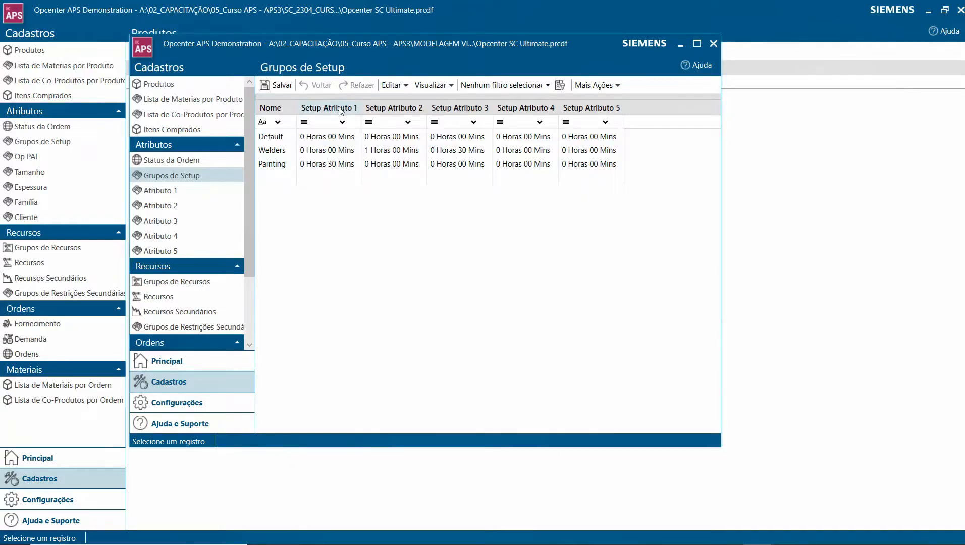
left_click(102, 8)
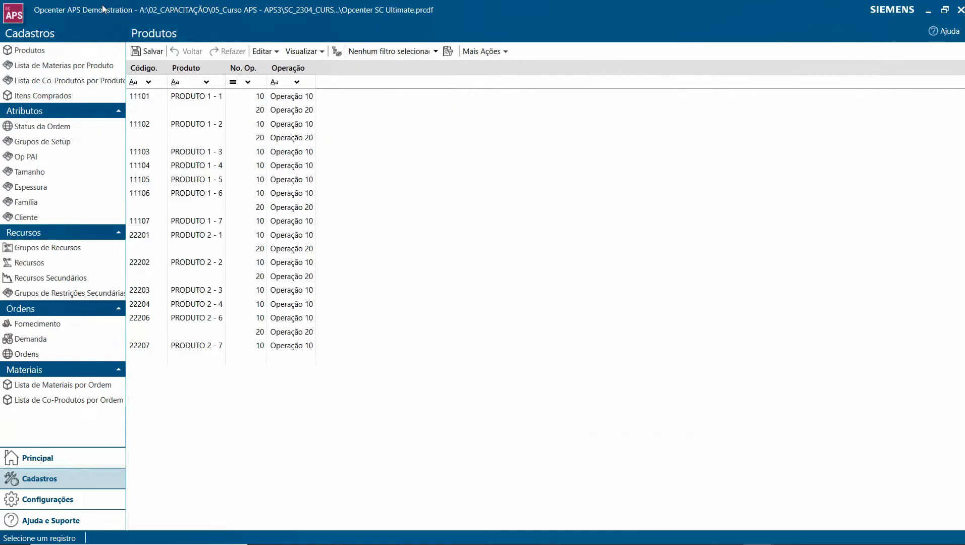
left_click(50, 143)
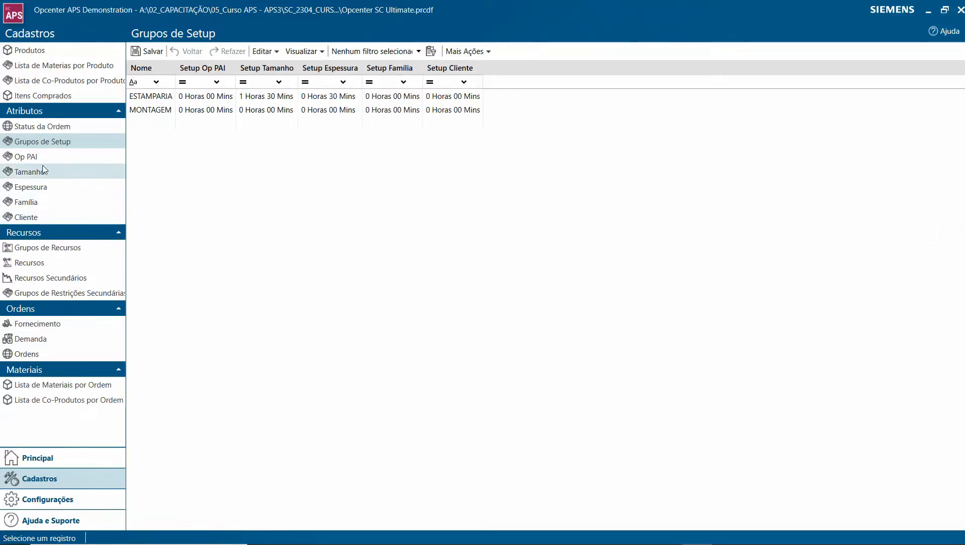
- Open the Tabelas & Campos settings and sort the tables by Nome Original to group Attribute 1 to 5
left_click(37, 500)
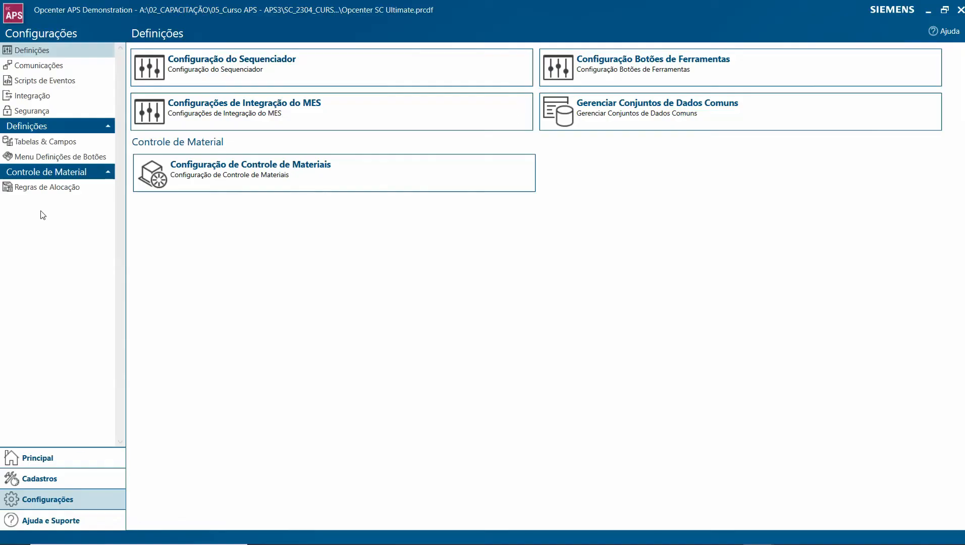
left_click(49, 144)
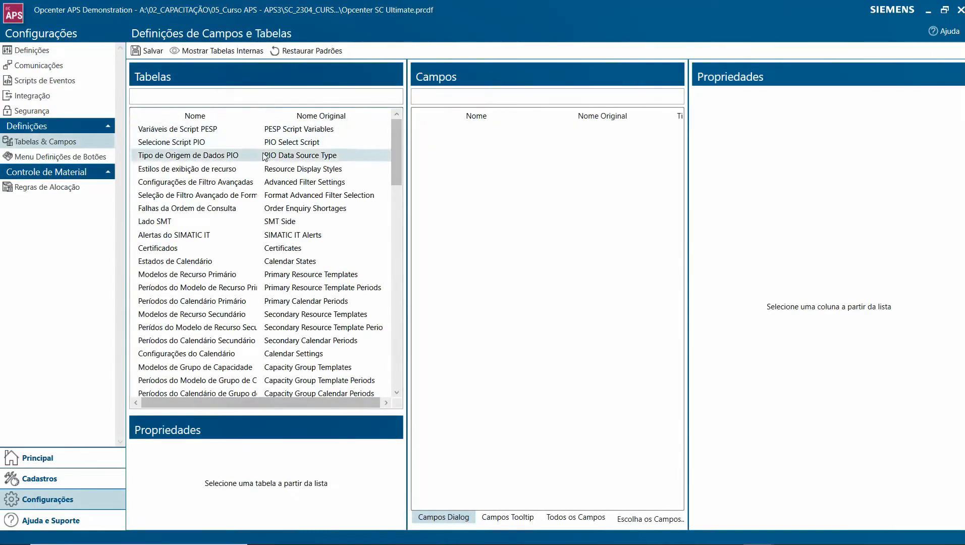
left_click_drag(396, 151, 409, 348)
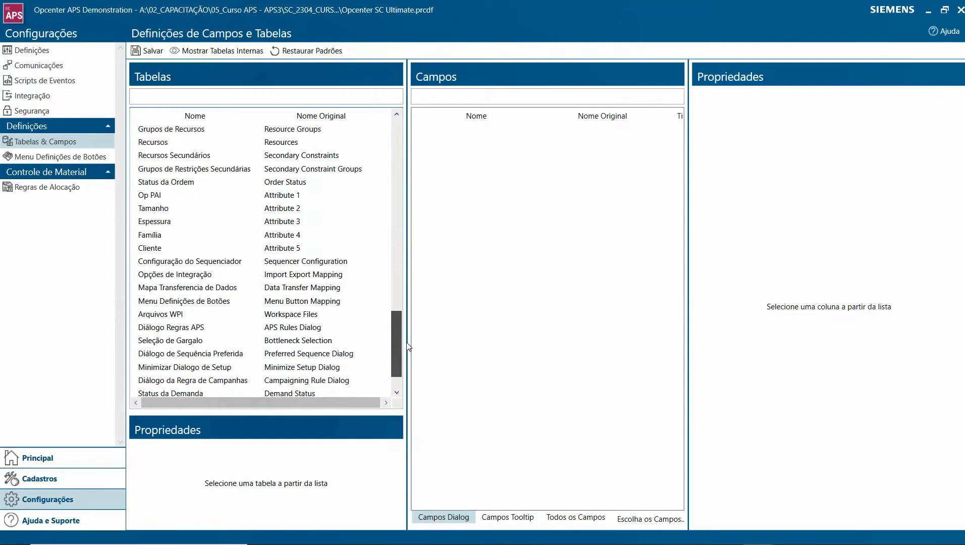
left_click(308, 117)
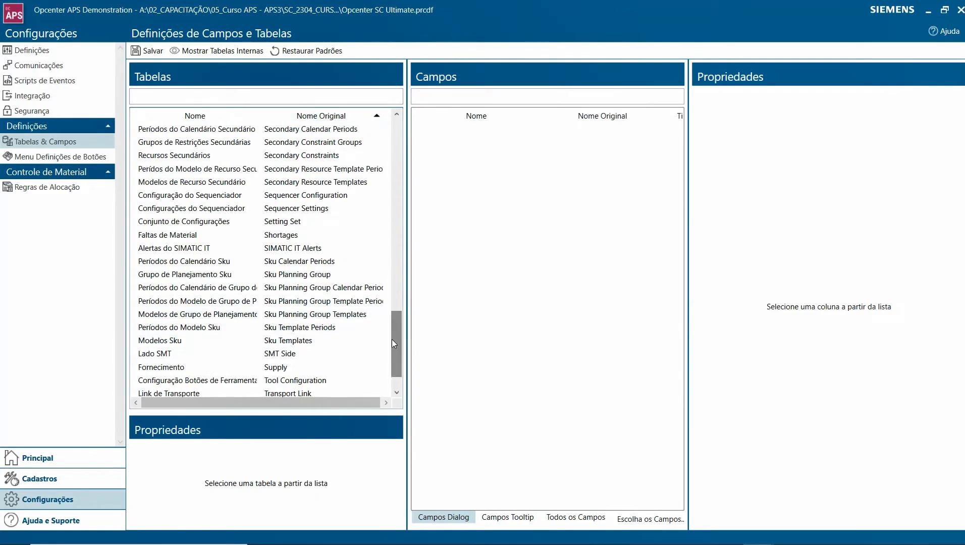
left_click_drag(395, 339, 387, 141)
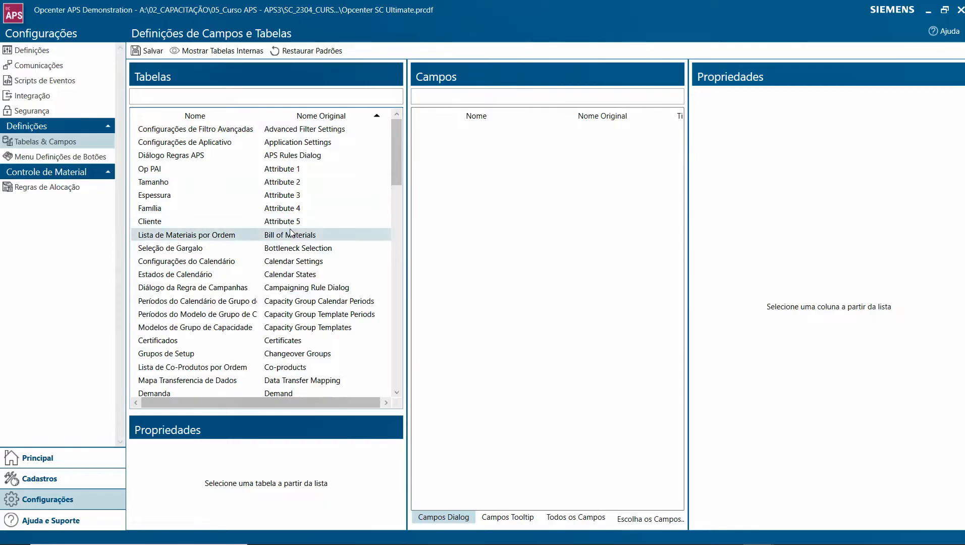
- Examine the Nome property of each attribute table, from Attribute 1 through Attribute 5
left_click(293, 173)
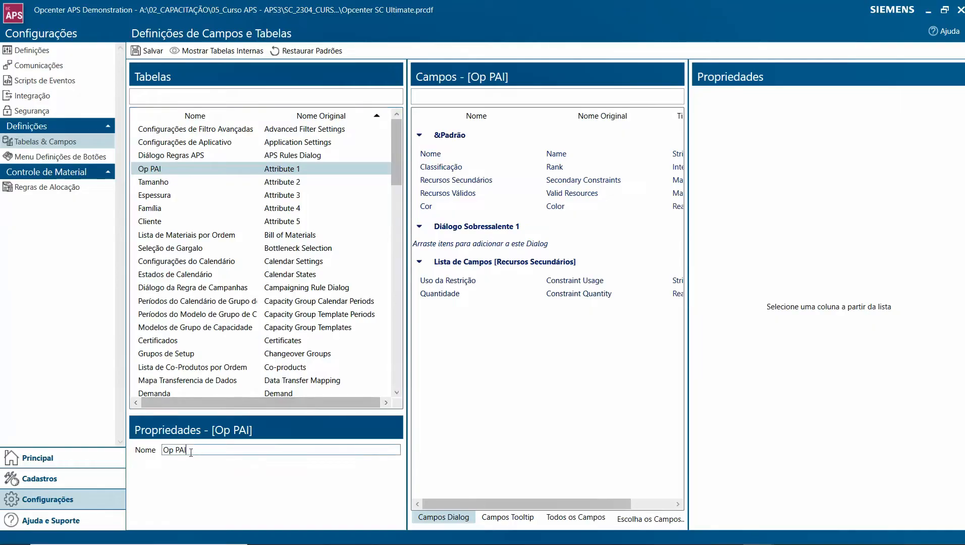
left_click_drag(191, 451, 160, 455)
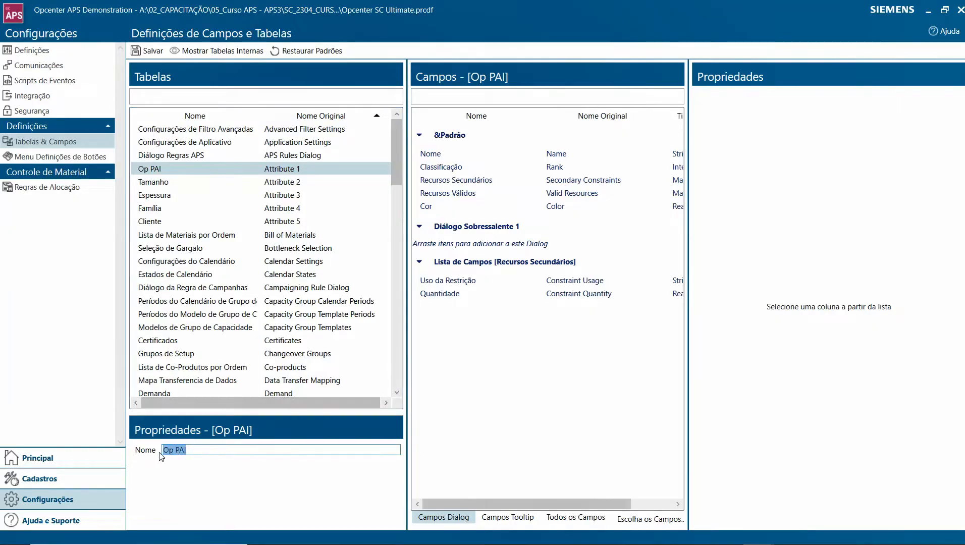
left_click(189, 450)
left_click_drag(191, 450, 147, 459)
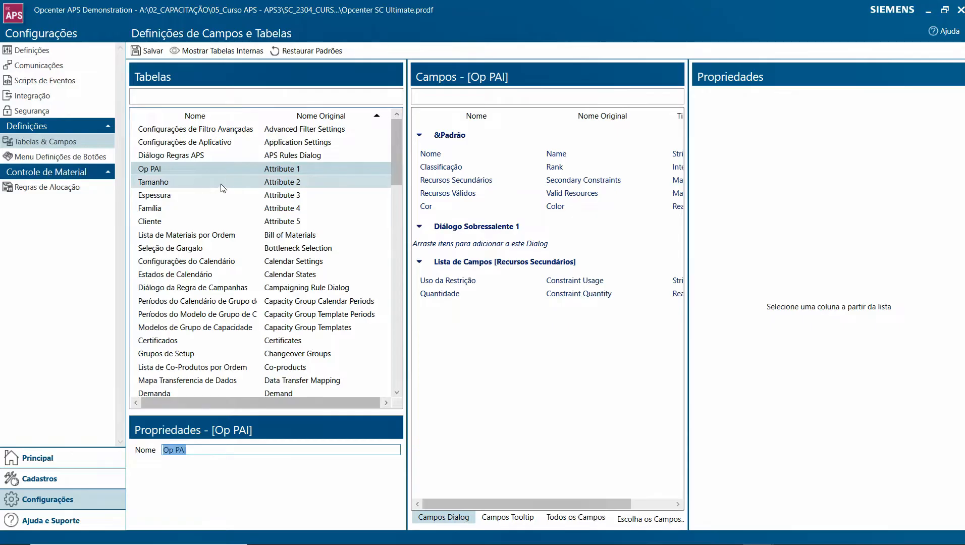
left_click(277, 184)
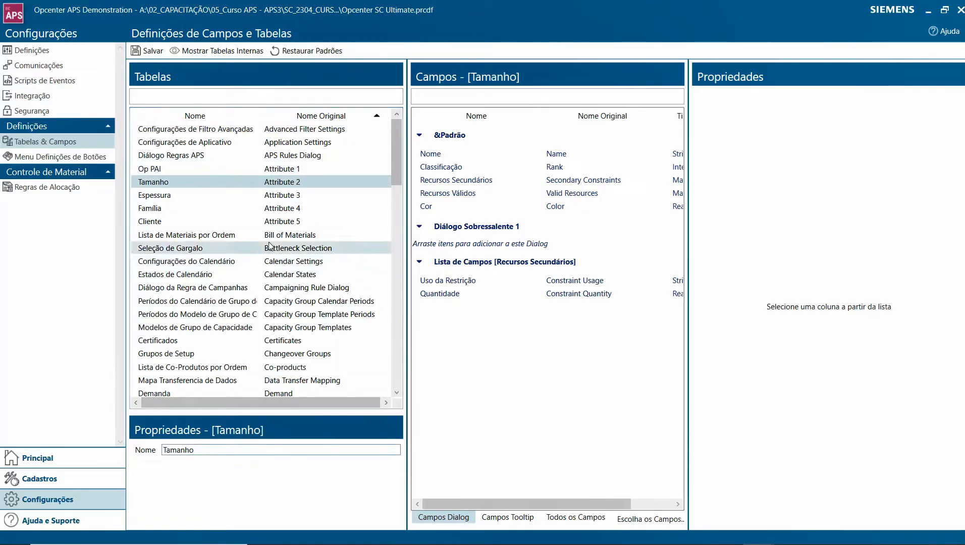
left_click(287, 198)
left_click(286, 209)
left_click(285, 222)
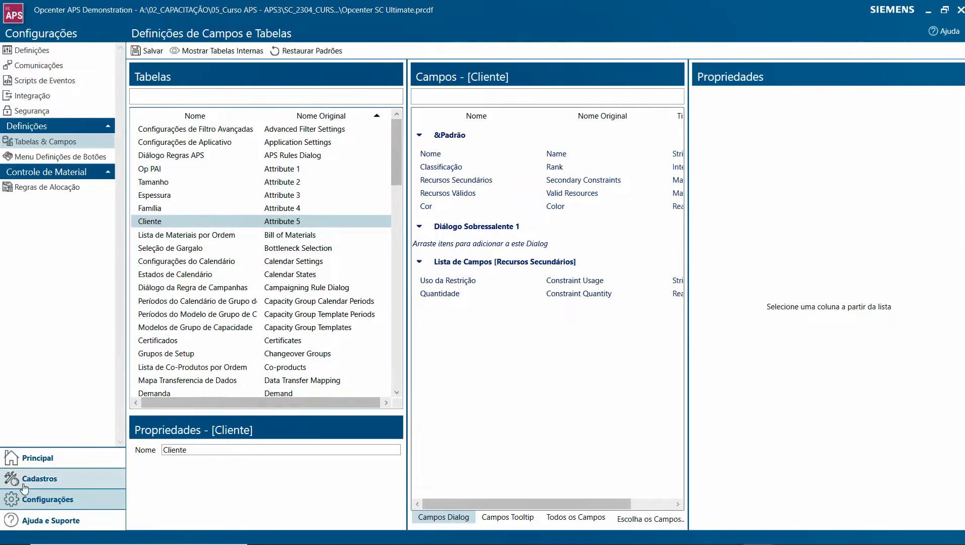
- Check the attribute names in Cadastros against Tabelas & Campos, then view the attribute columns of the Ordens register
left_click(39, 479)
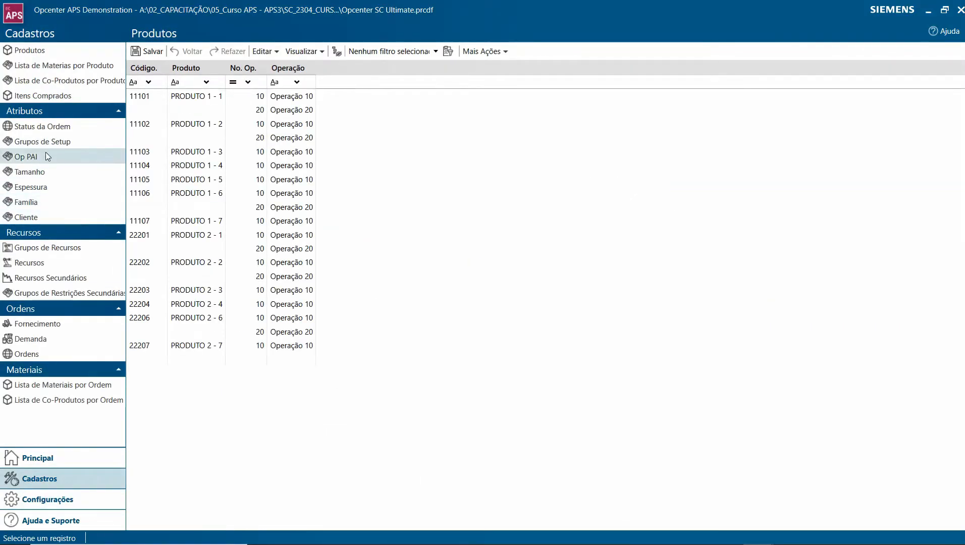
left_click(41, 498)
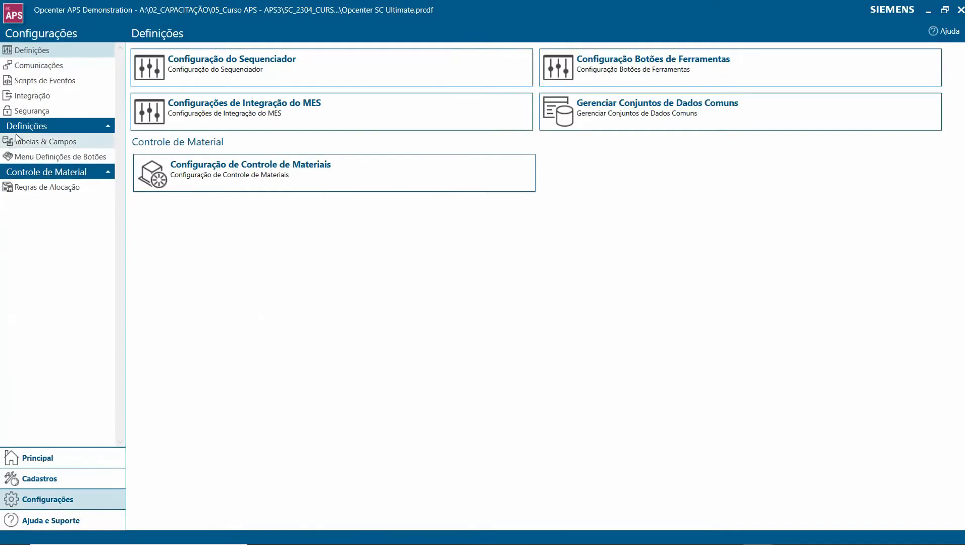
left_click(29, 143)
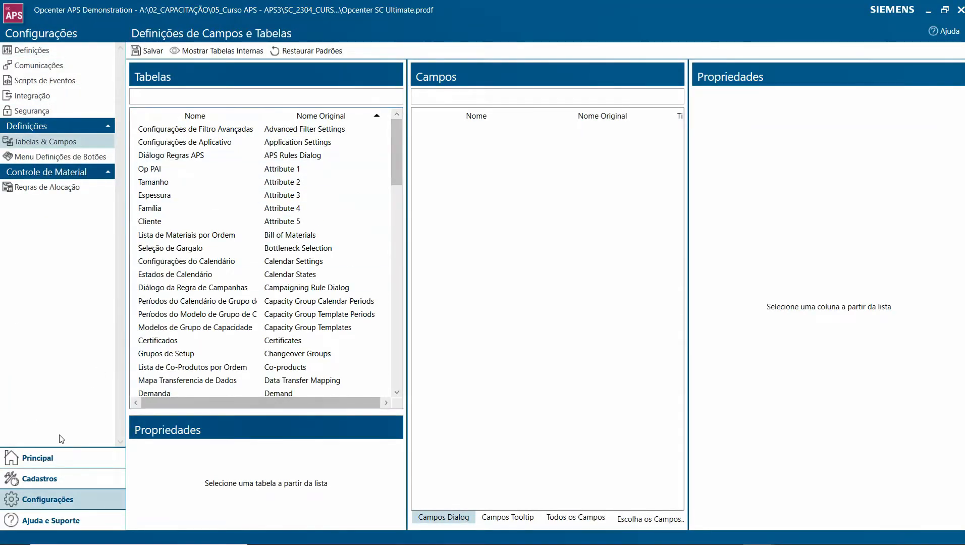
left_click(44, 482)
left_click(96, 354)
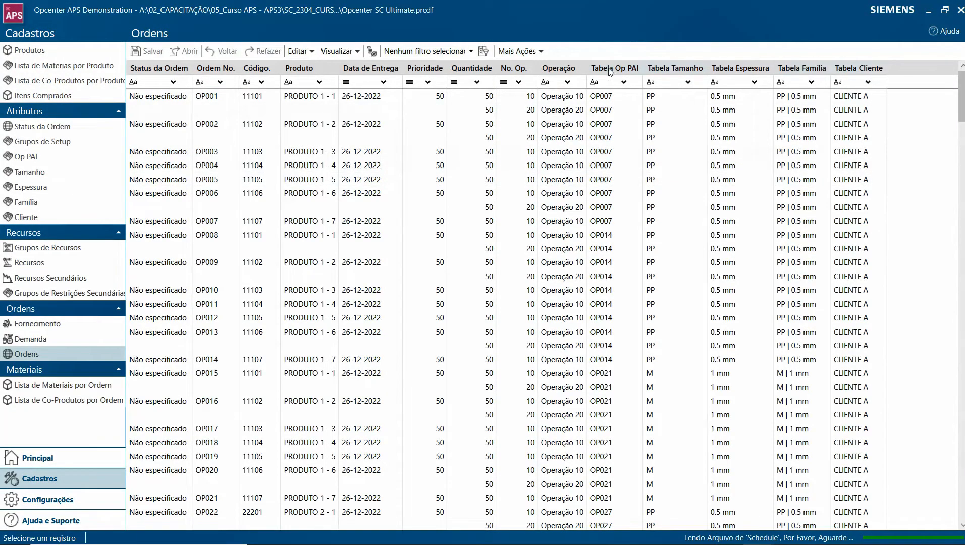
- Display the Atributos fields of the Ordens table in Tabelas & Campos
left_click(48, 499)
left_click(73, 144)
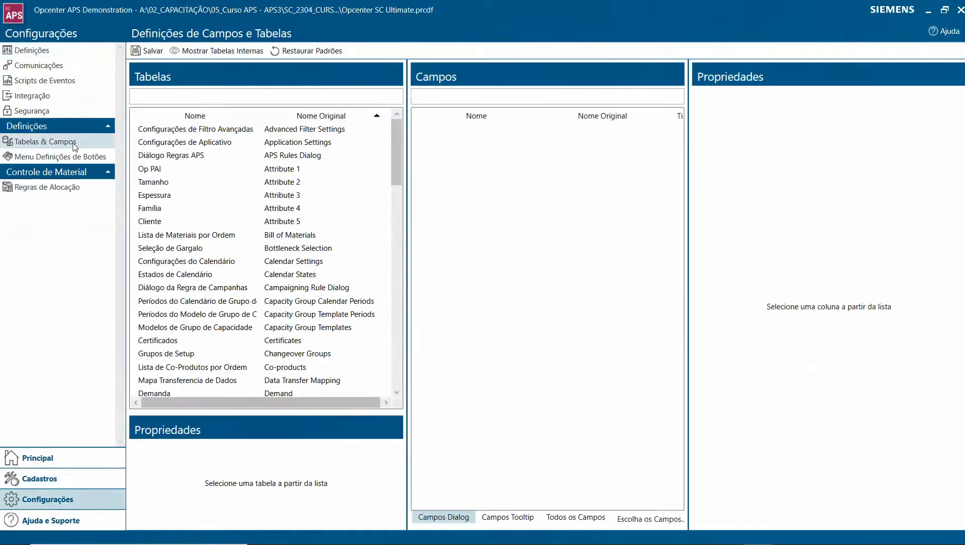
left_click_drag(397, 149, 397, 227)
left_click(266, 292)
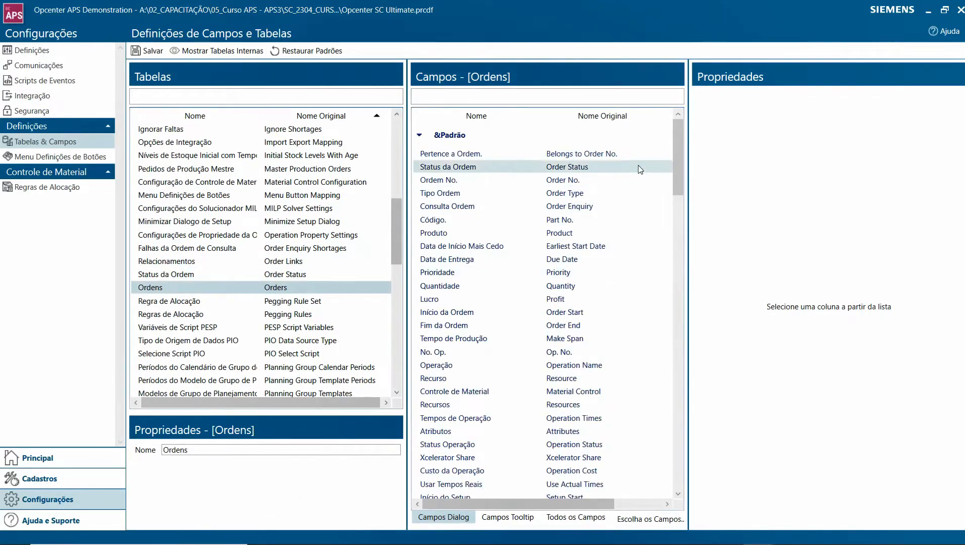
left_click_drag(678, 155, 674, 222)
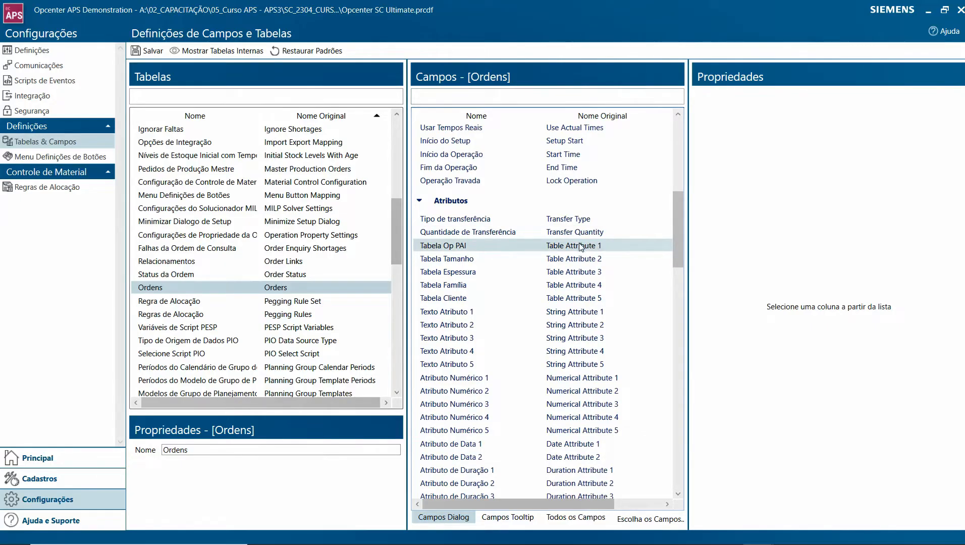
- Inspect the properties of the Ordens fields Table Attribute 5, String Attribute 1, Numerical Attribute 1 and Date Attribute 1
left_click(574, 298)
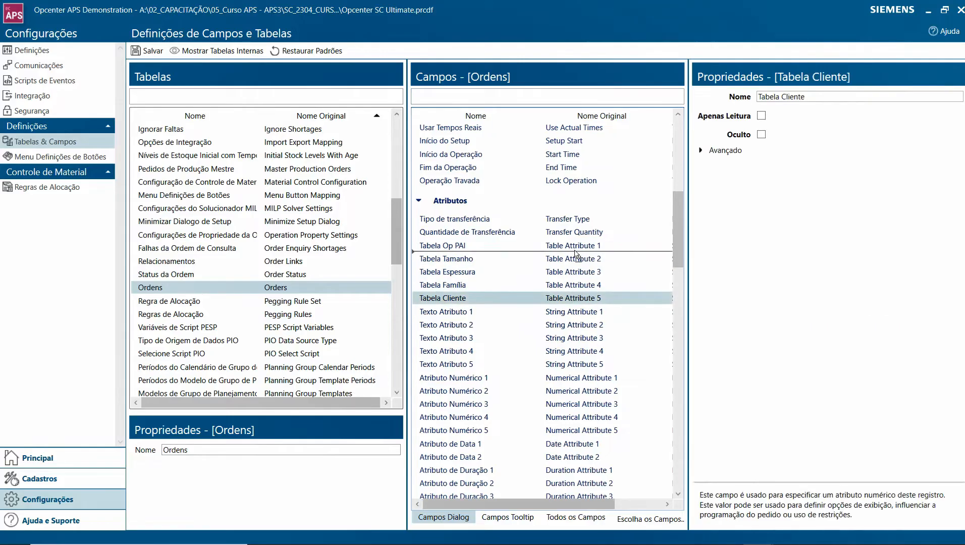
left_click(583, 313)
left_click(579, 379)
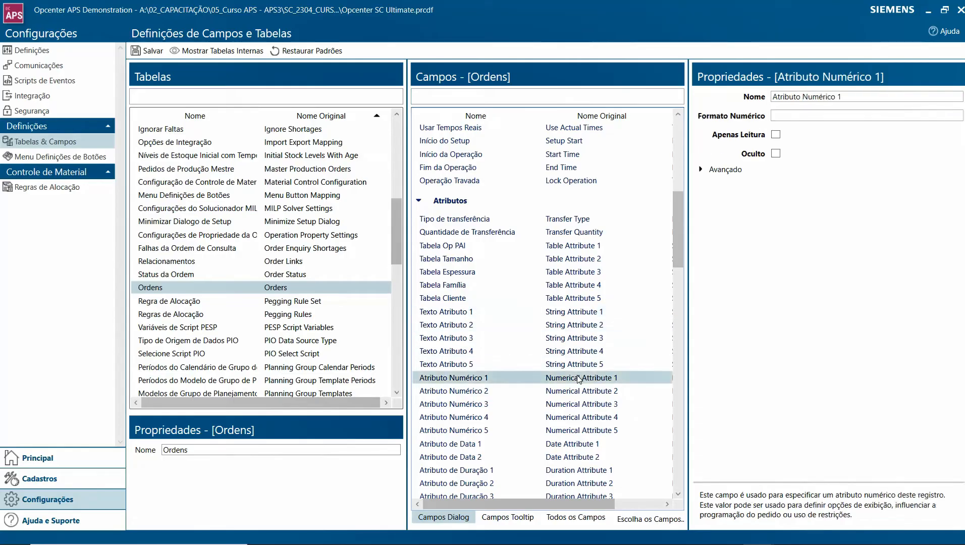
left_click(582, 444)
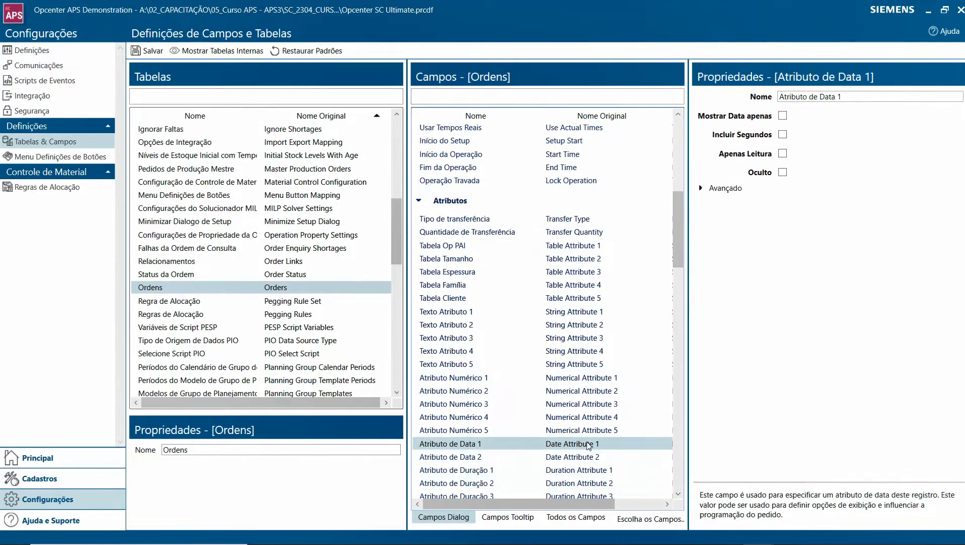
- Examine the editable Nome property of the Ordens fields Table Attribute 1 and Table Attribute 2
left_click(573, 248)
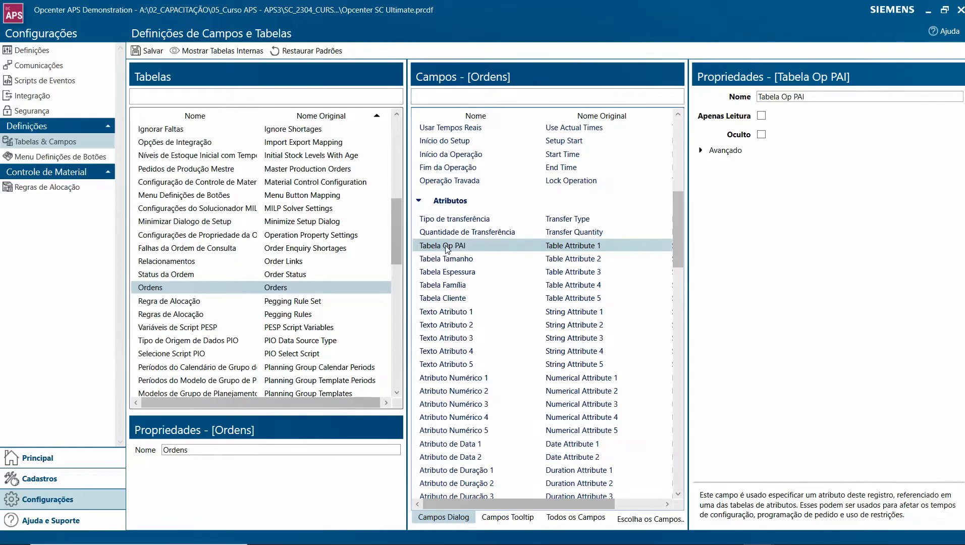
left_click_drag(815, 97, 753, 105)
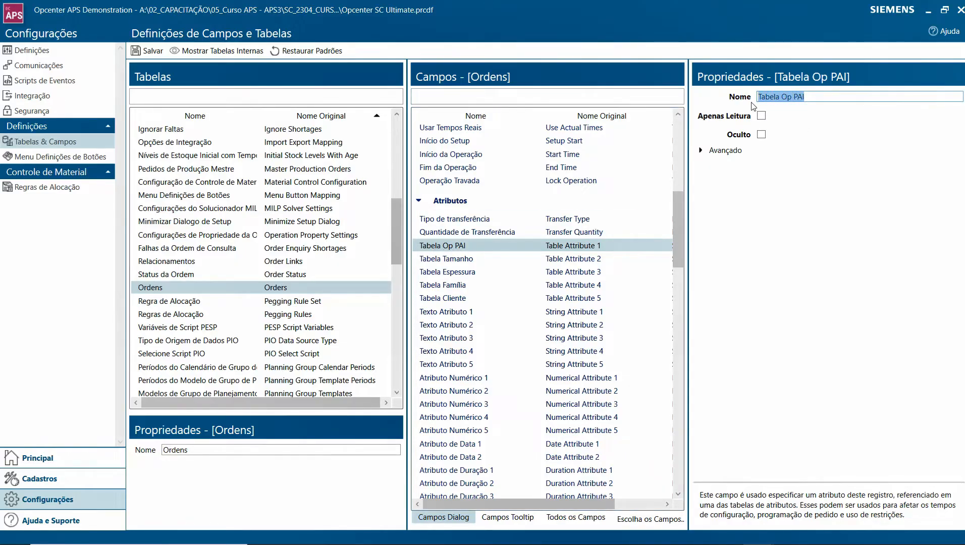
left_click(815, 96)
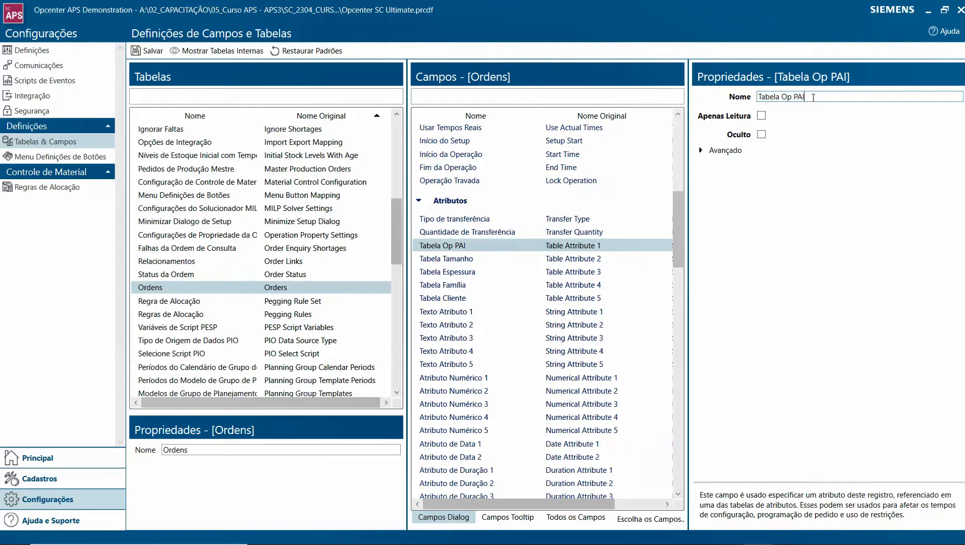
left_click(589, 259)
double_click(794, 97)
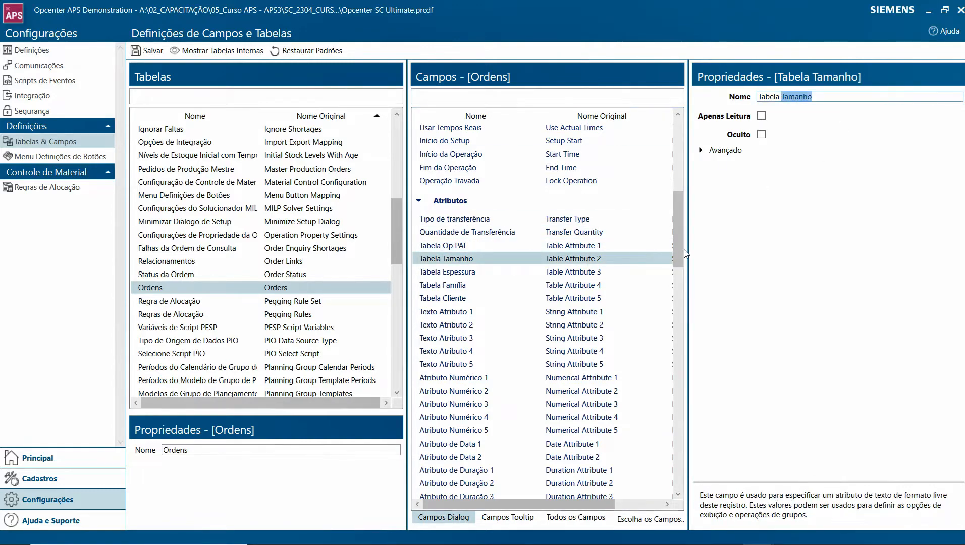
- Examine the table prefix and the attribute part within the Nome property of the Ordens field Table Attribute 2
left_click_drag(779, 96, 757, 97)
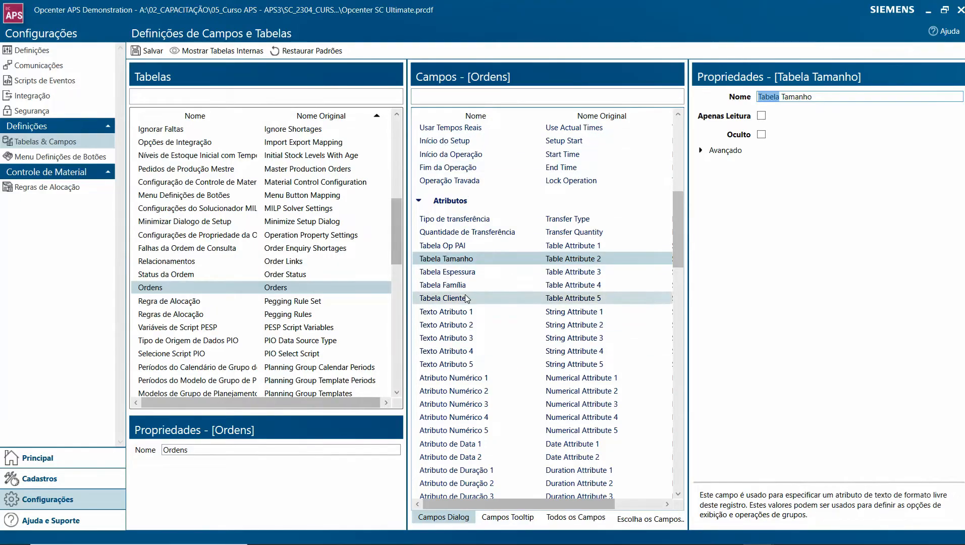
left_click(778, 99)
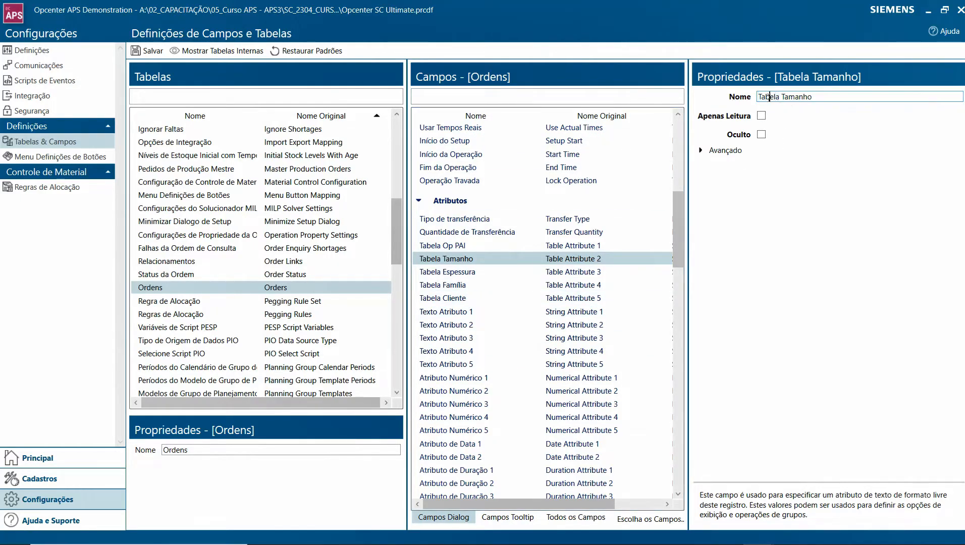
double_click(799, 96)
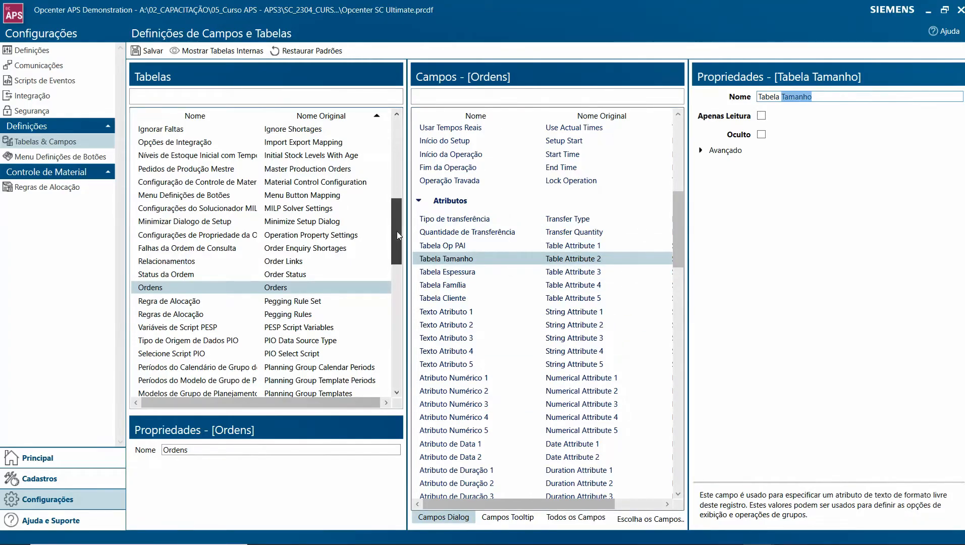
- Check the names of the table attribute fields in the Atributos group of the Produtos table
left_click_drag(397, 235, 395, 280)
left_click(297, 329)
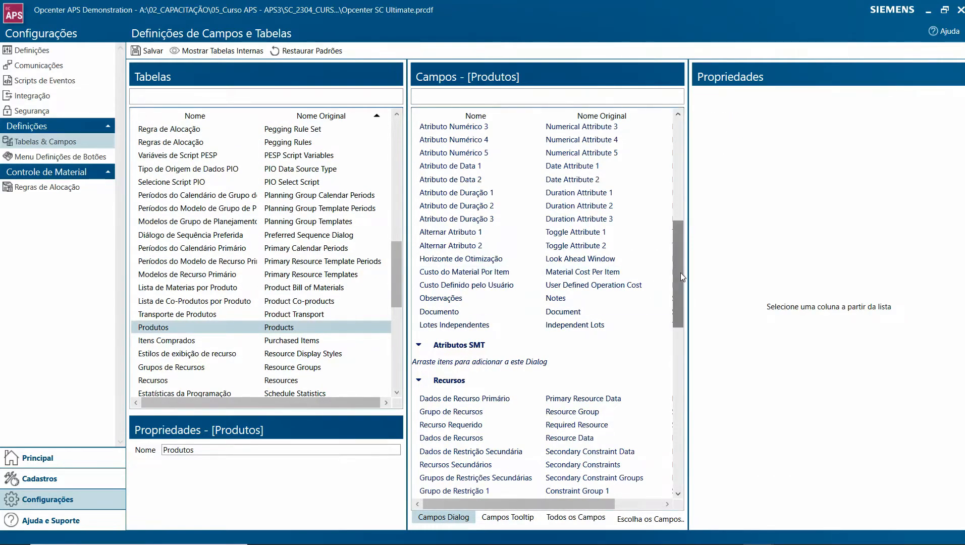
left_click_drag(680, 274, 682, 194)
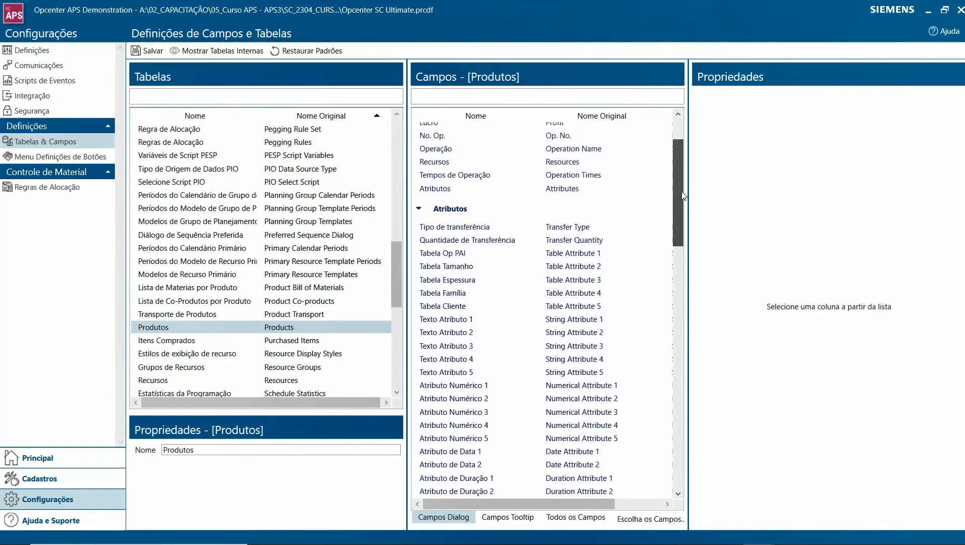
left_click(579, 256)
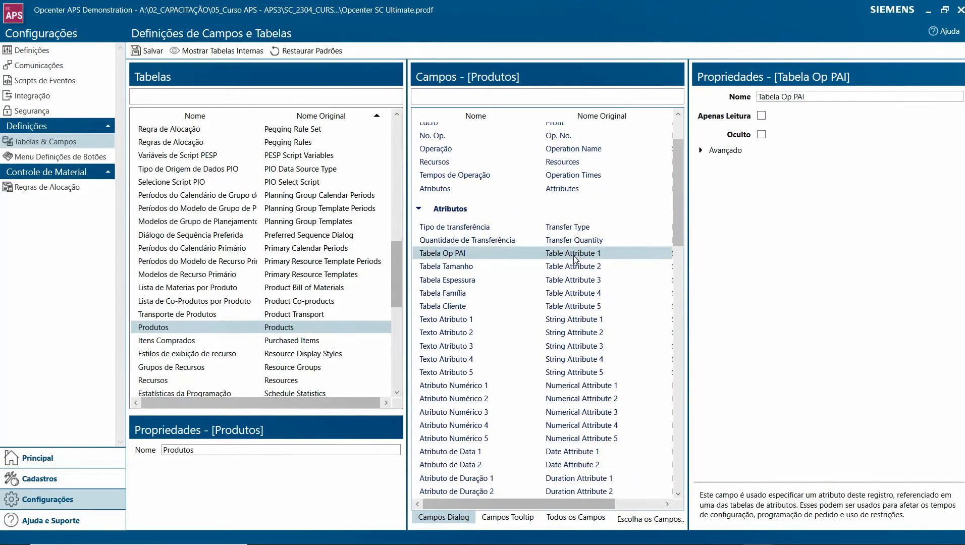
left_click(582, 307)
left_click(571, 253)
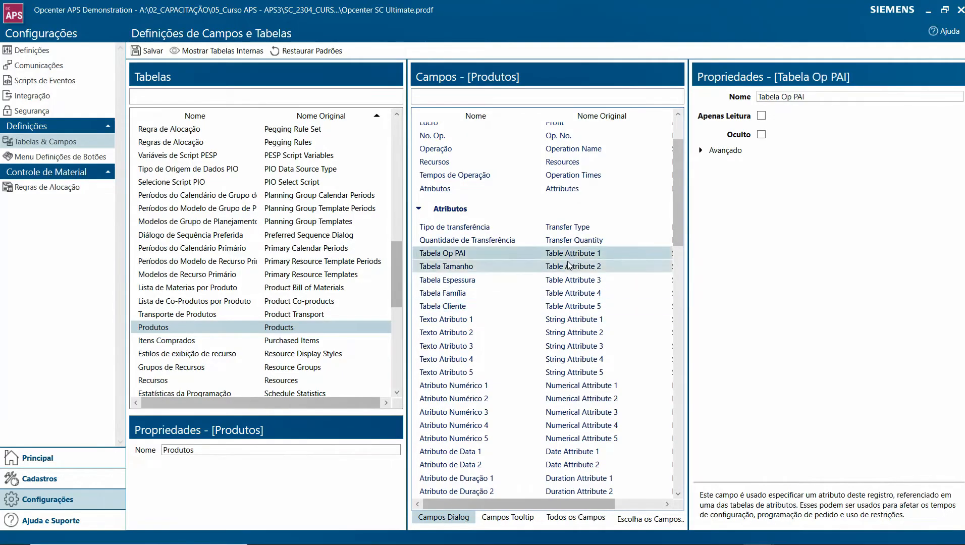
left_click(479, 270)
left_click(474, 281)
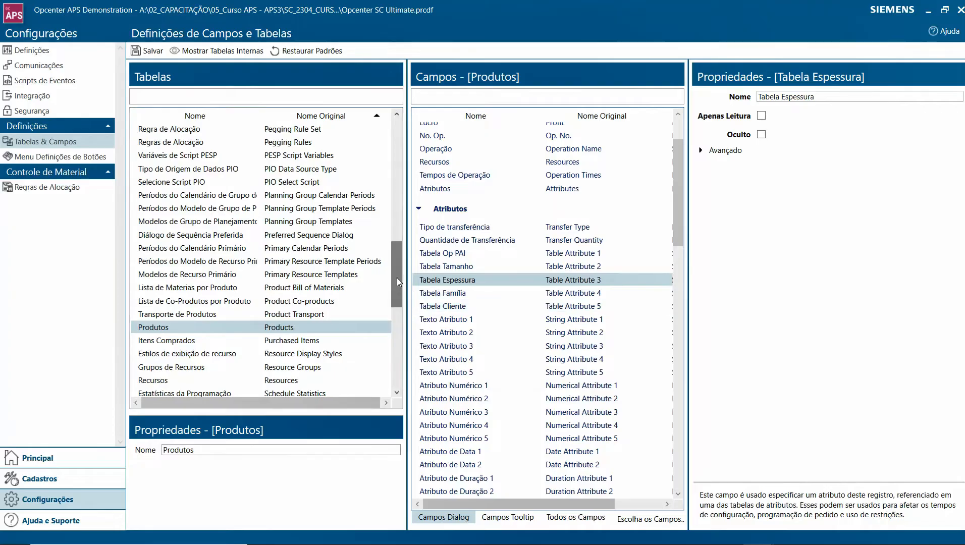
- Display the fields of the Grupos de Setup table and widen the field list to show the column types
left_click_drag(397, 281, 404, 209)
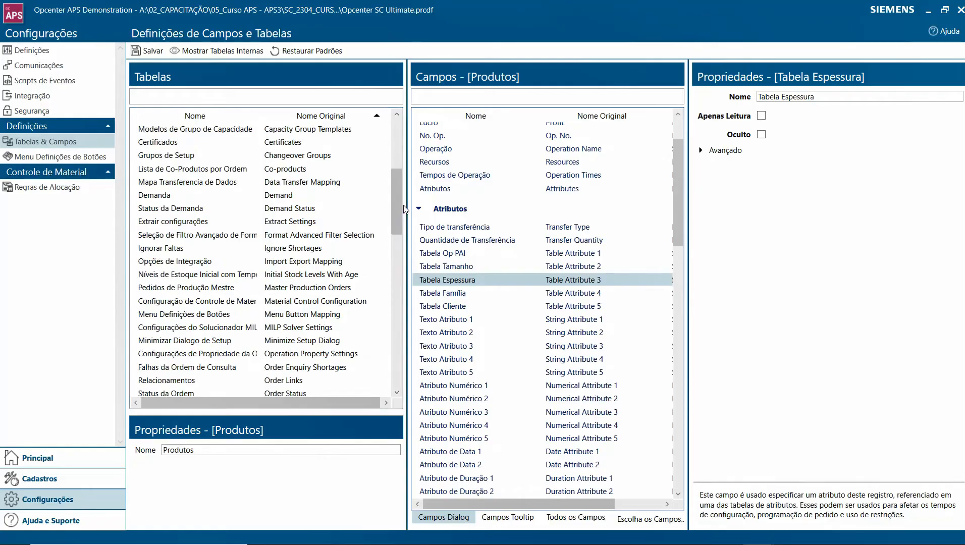
left_click(330, 158)
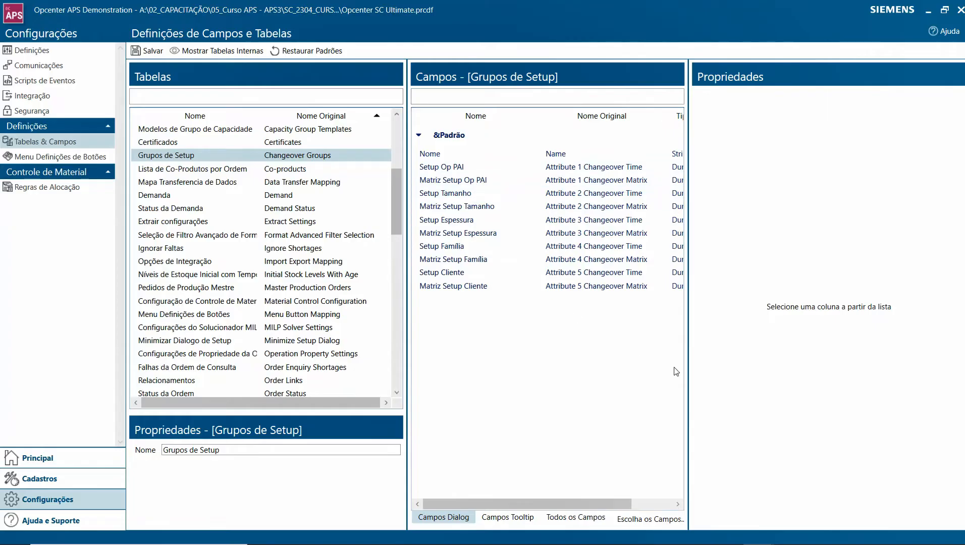
left_click_drag(689, 339, 725, 333)
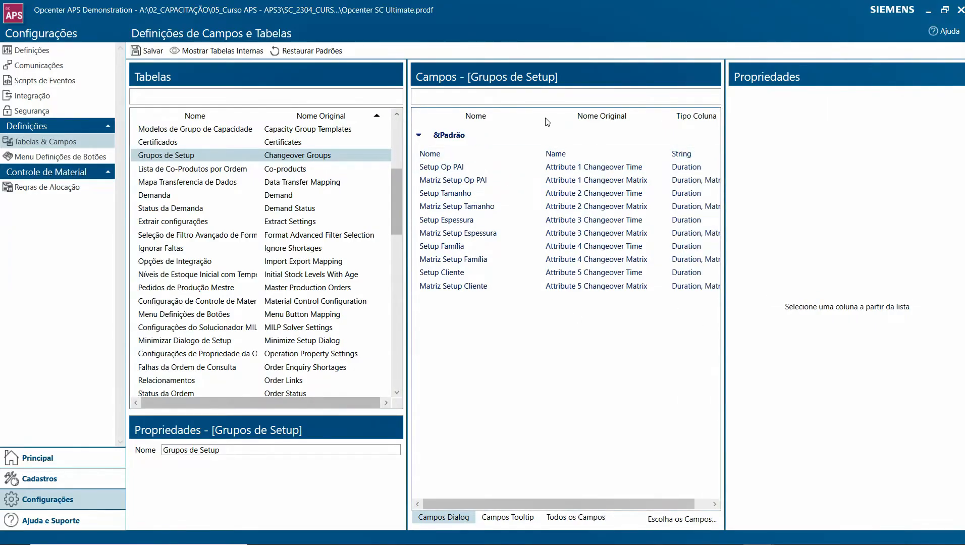
- Inspect the Nome property of the Grupos de Setup fields Attribute 1 Changeover Time and Attribute 1 Changeover Matrix
left_click(486, 166)
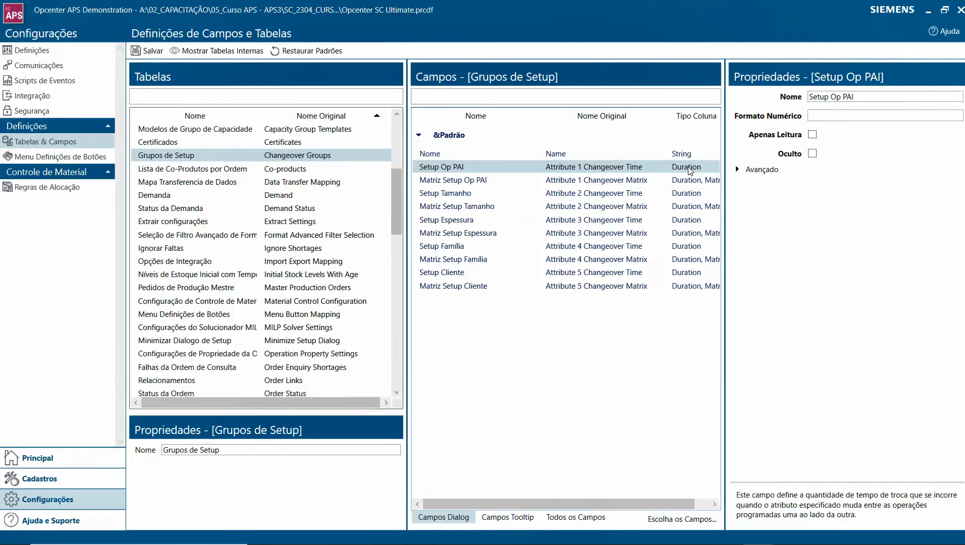
left_click(625, 182)
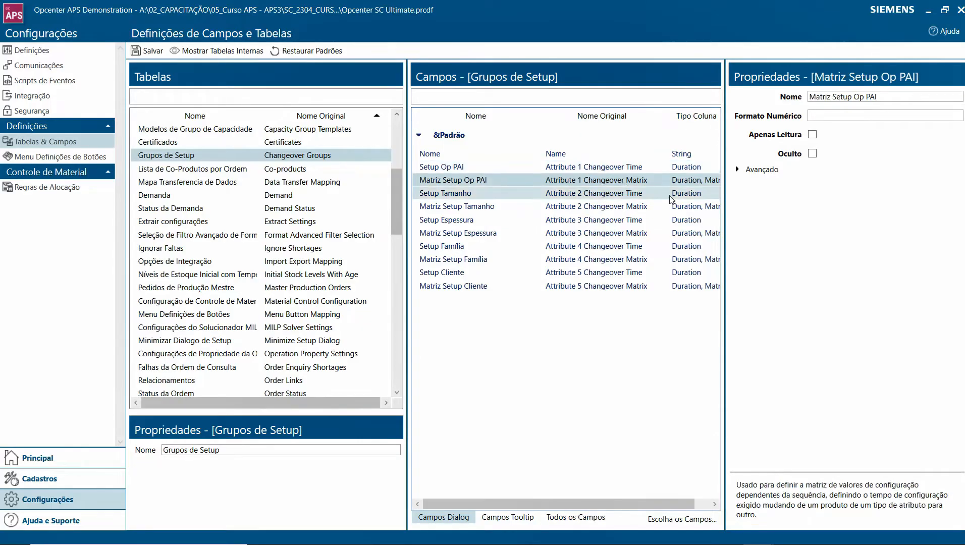
left_click(516, 170)
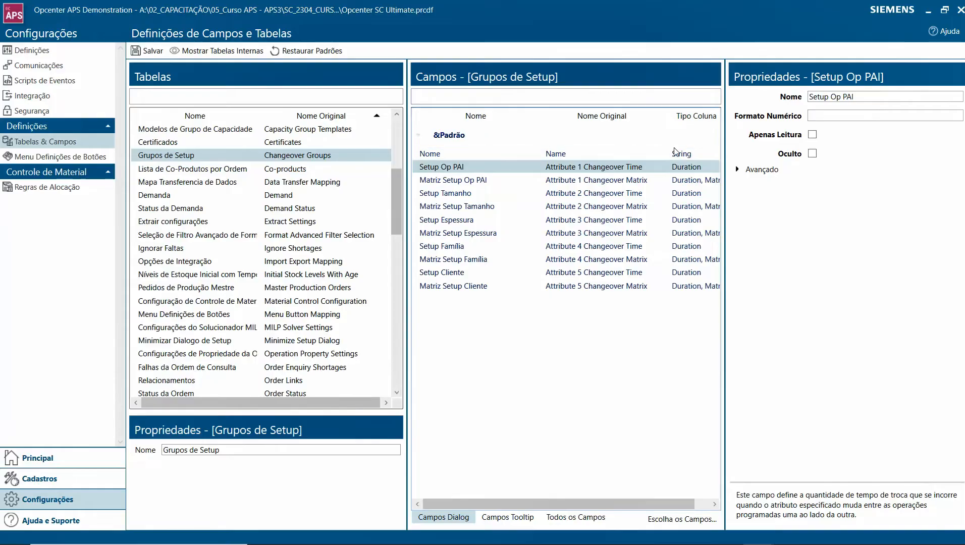
left_click_drag(832, 97, 859, 98)
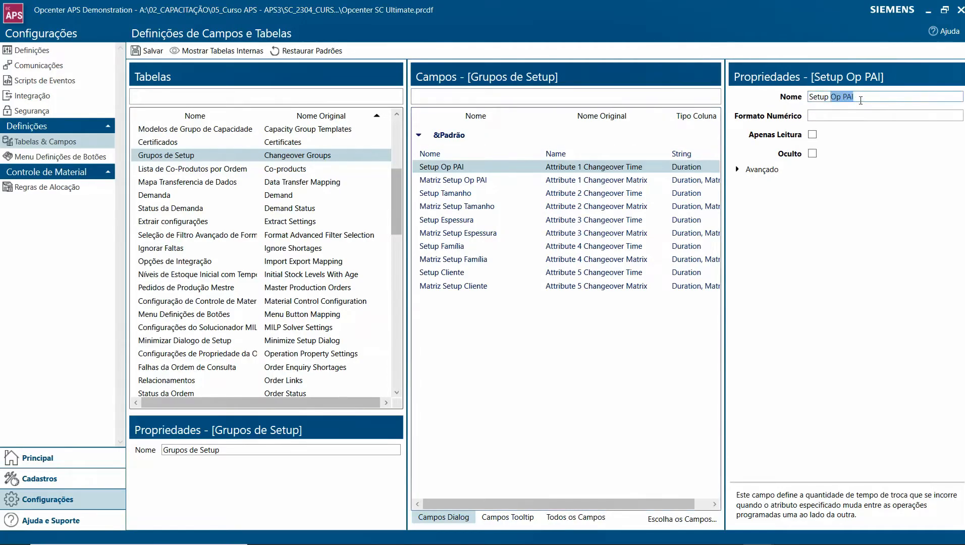
left_click(474, 183)
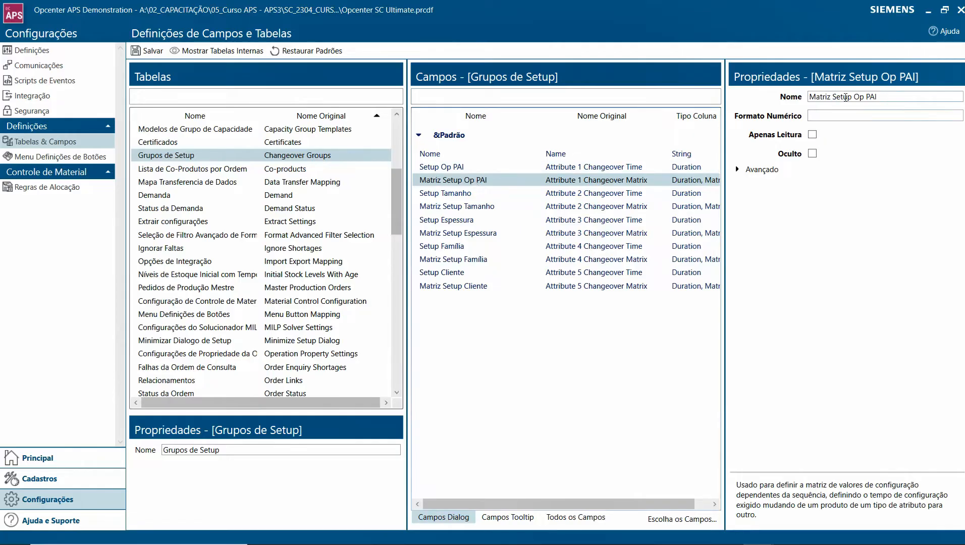
left_click_drag(852, 97, 803, 100)
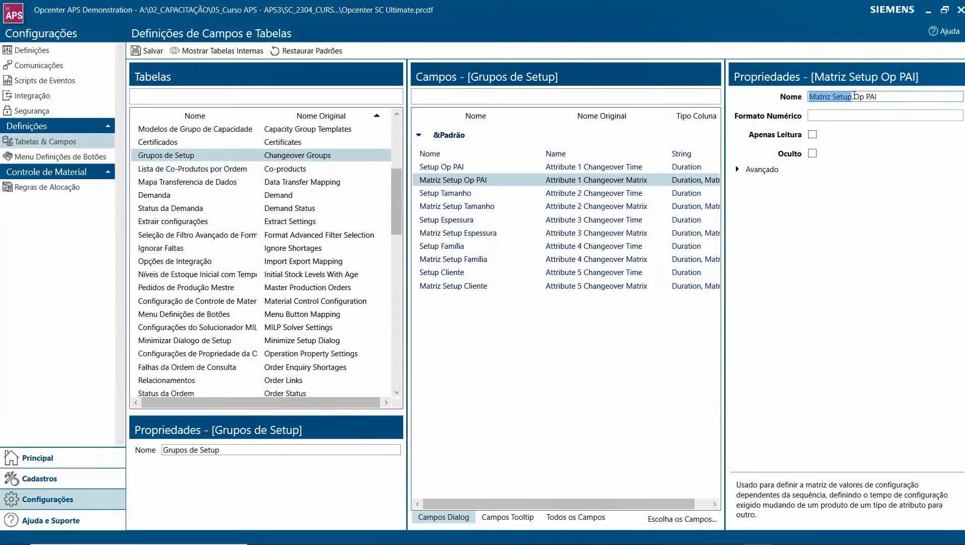
left_click_drag(852, 98, 894, 96)
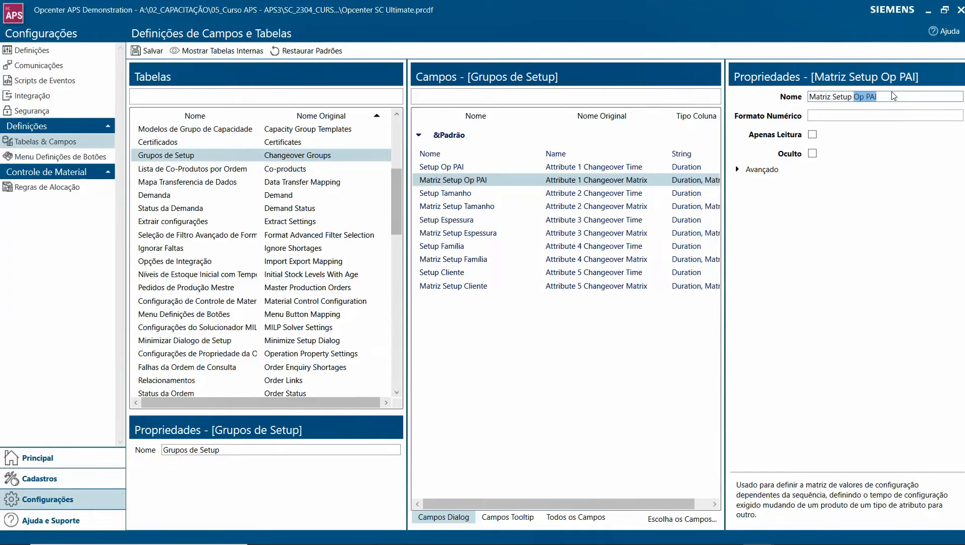
- Compare the names of the setup time and matrix fields for Tamanho, Espessura and Op PAI in Grupos de Setup
left_click(585, 196)
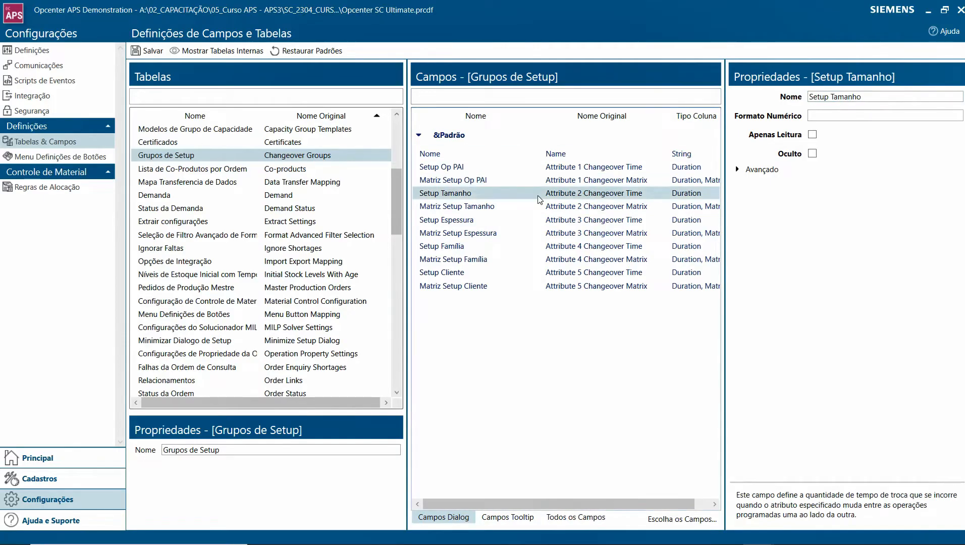
left_click(469, 208)
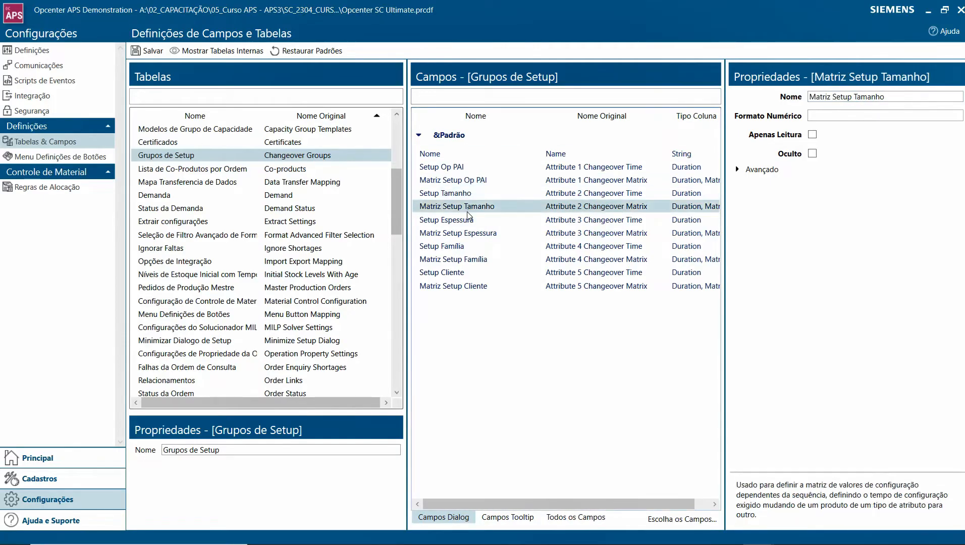
left_click(432, 195)
left_click(438, 222)
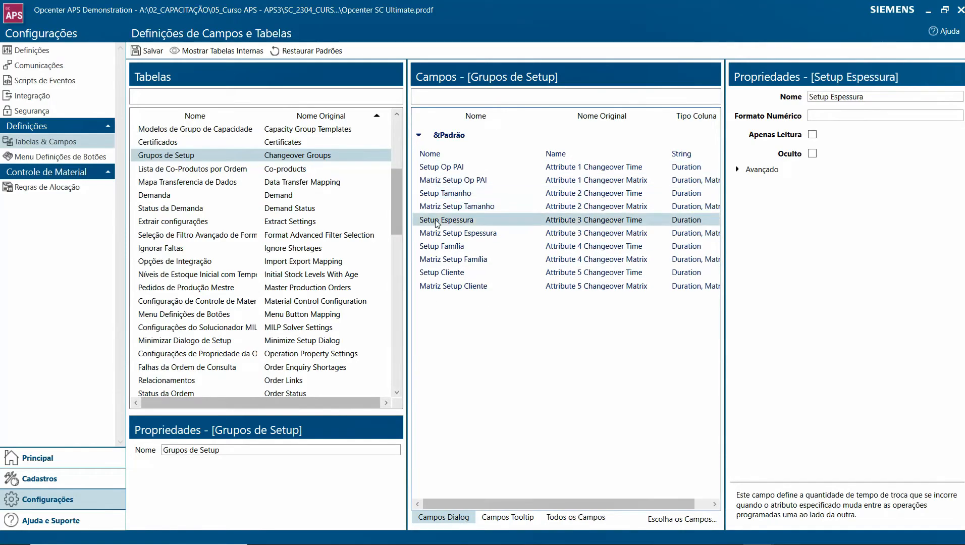
left_click(442, 182)
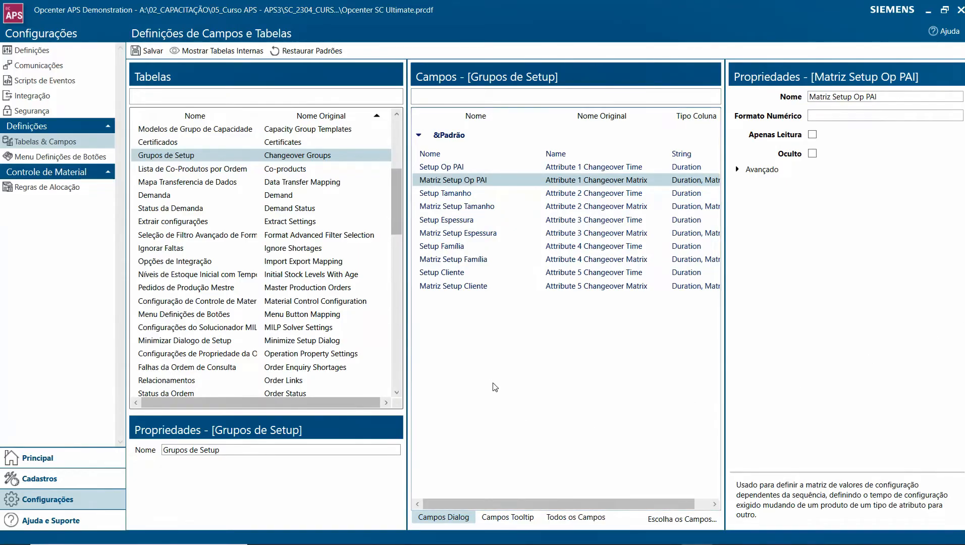
- Sequence the orders in the Sequencer, inspect operation OP177 on PRENSA 02 in the Gantt chart, and close without saving
left_click(44, 458)
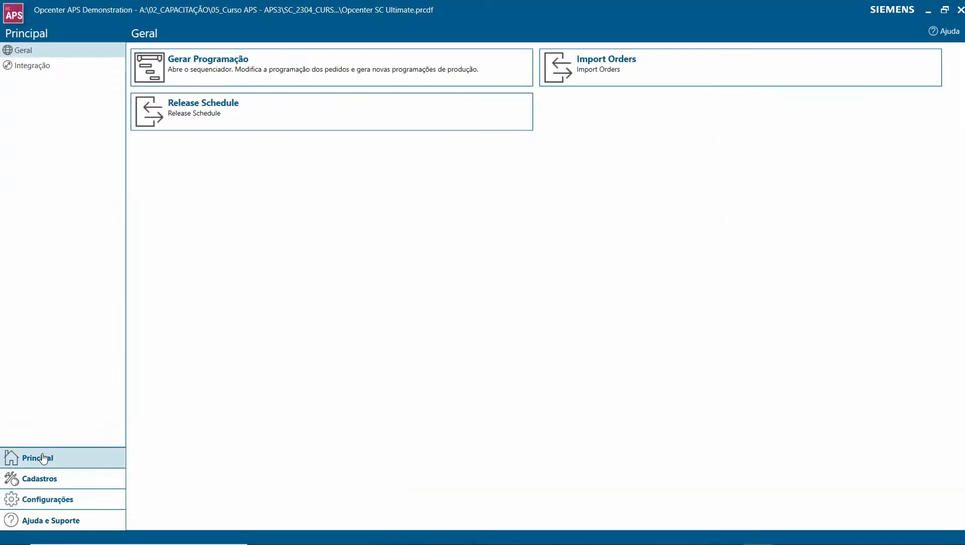
left_click(184, 62)
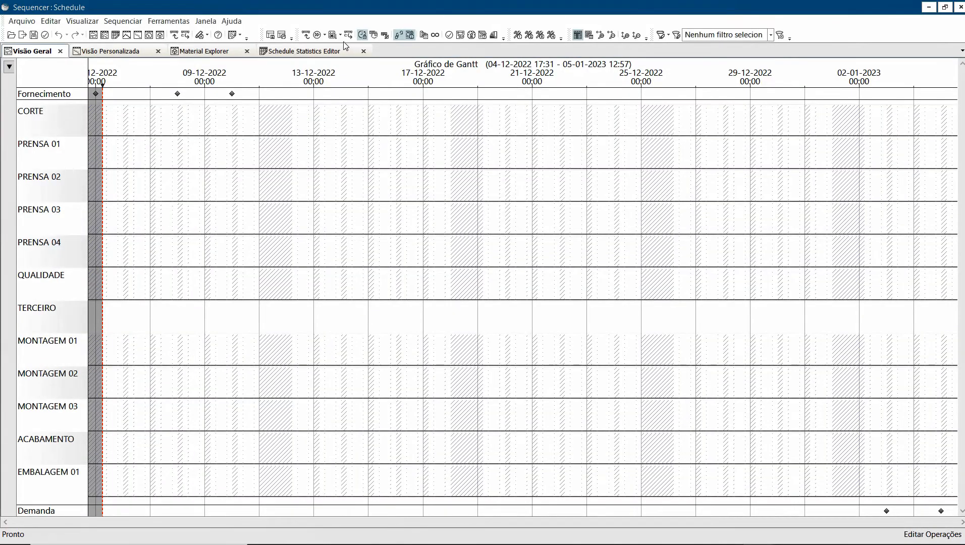
left_click(348, 35)
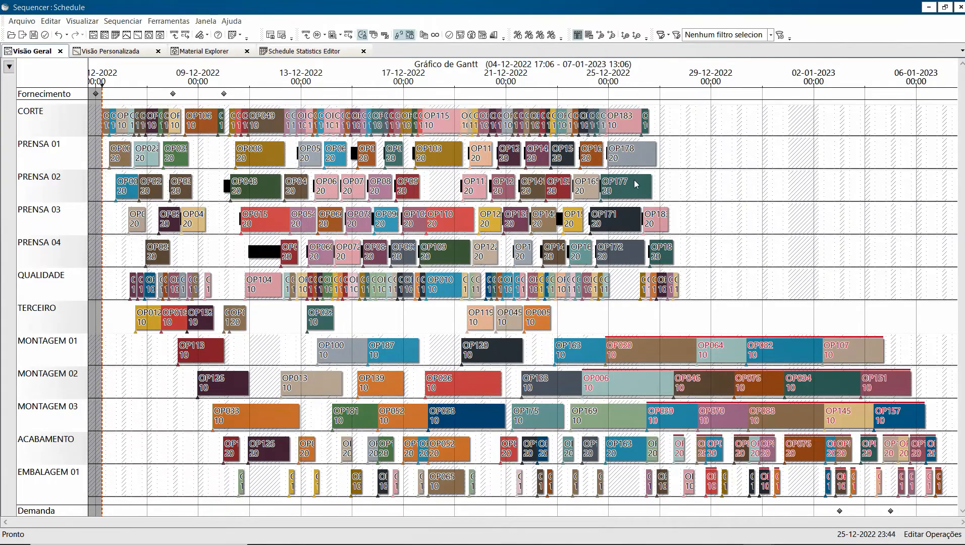
mouse_move(636, 184)
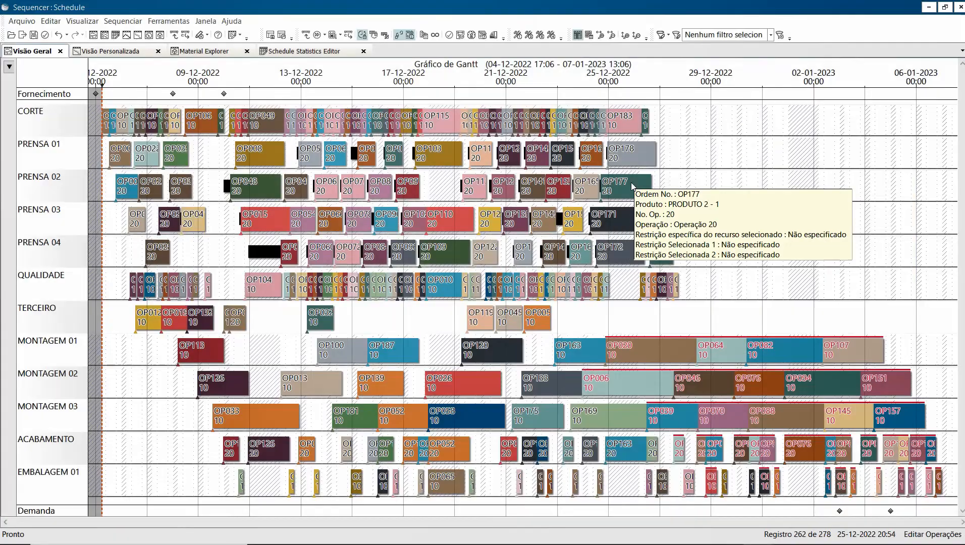
left_click(960, 9)
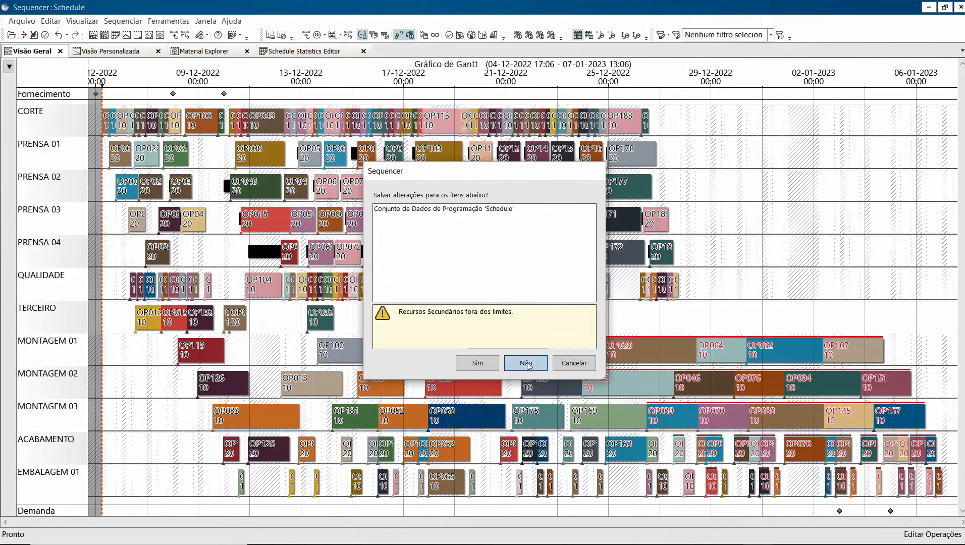
left_click(527, 364)
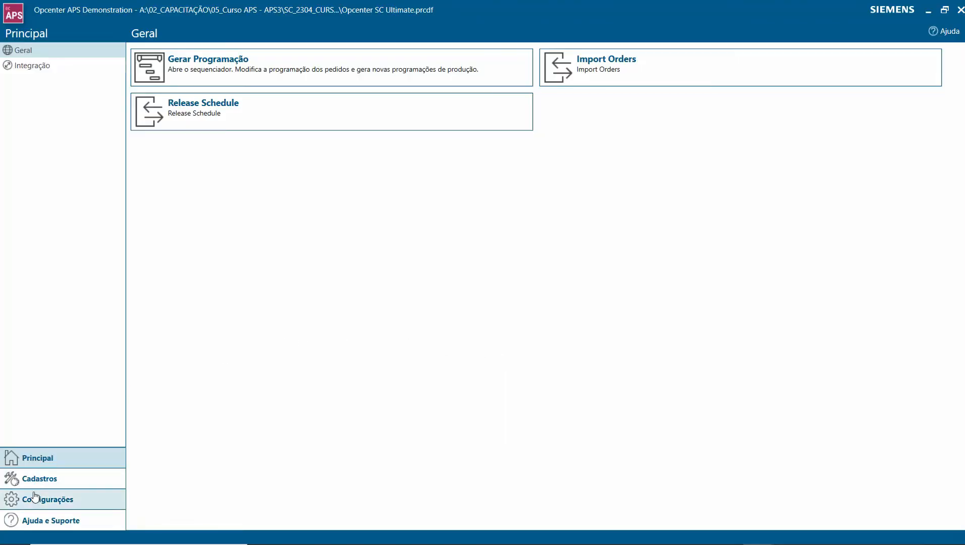
- Display the tooltip fields of the Ordens table in Tabelas & Campos
left_click(35, 498)
left_click(37, 143)
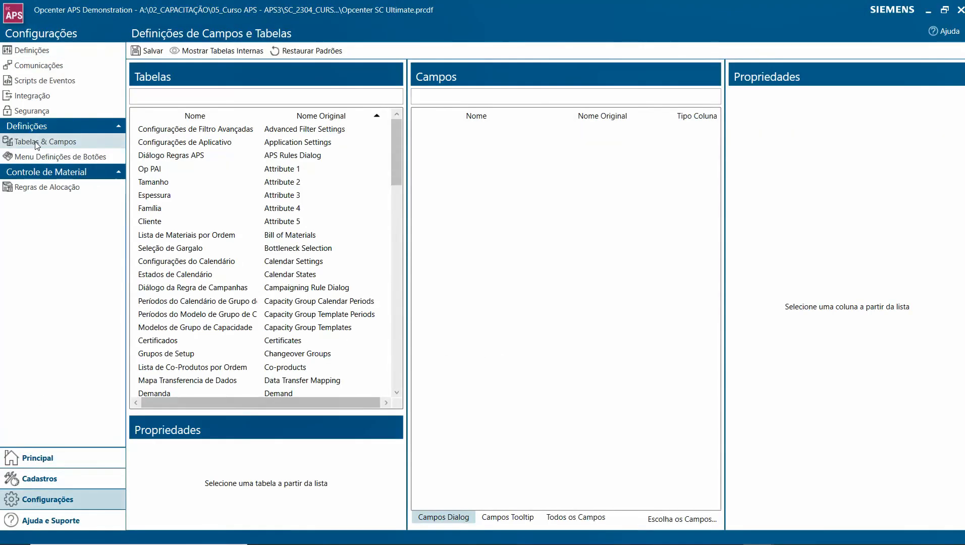
left_click_drag(395, 154, 399, 238)
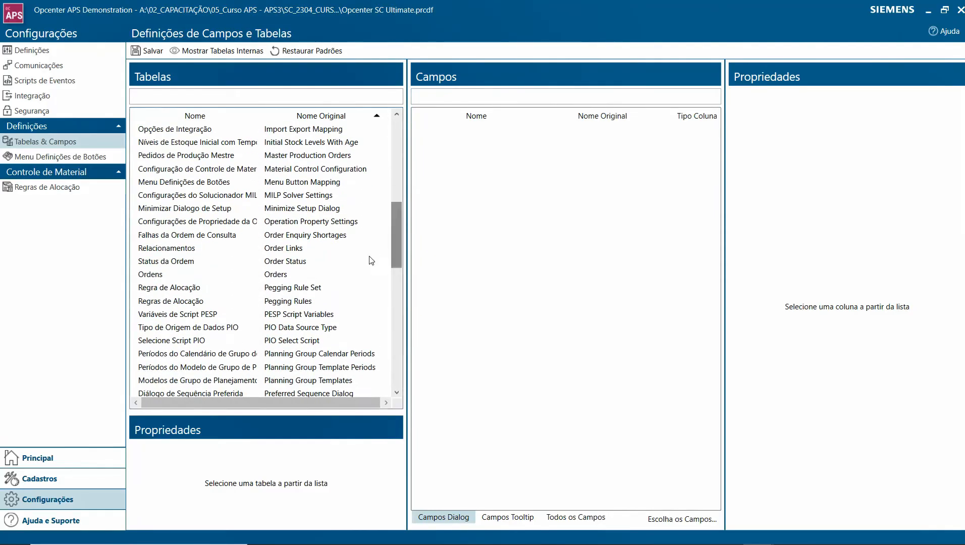
left_click(269, 275)
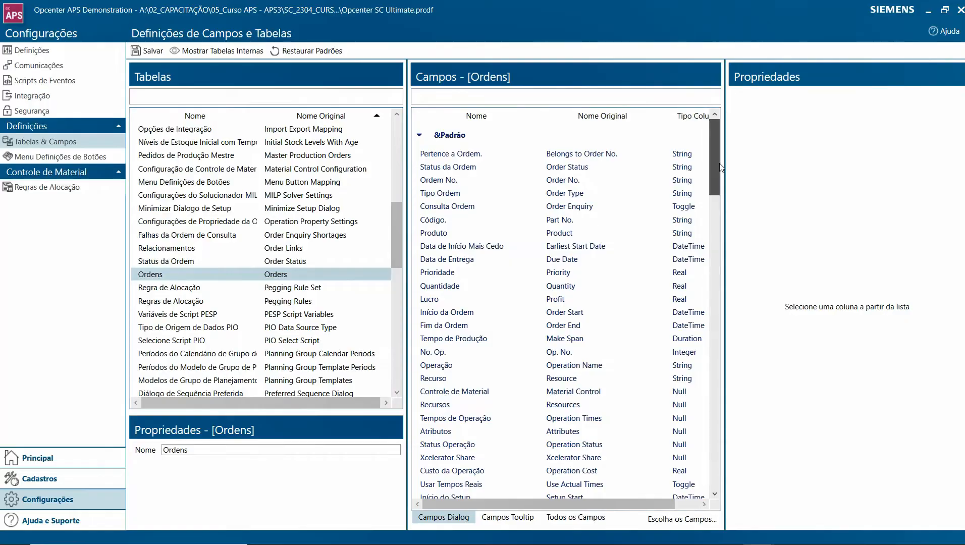
scroll(719, 169, "down", 1)
scroll(721, 167, "up", 1)
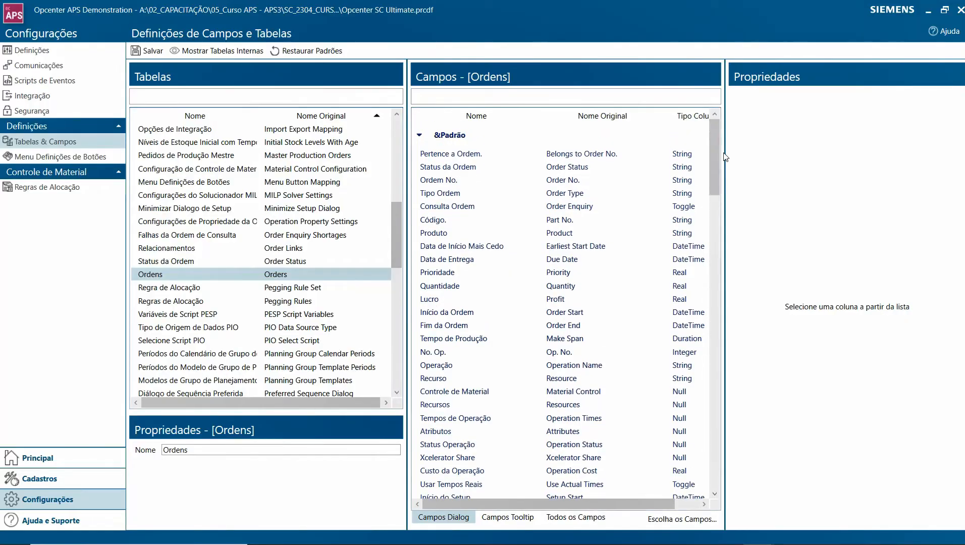
left_click(495, 519)
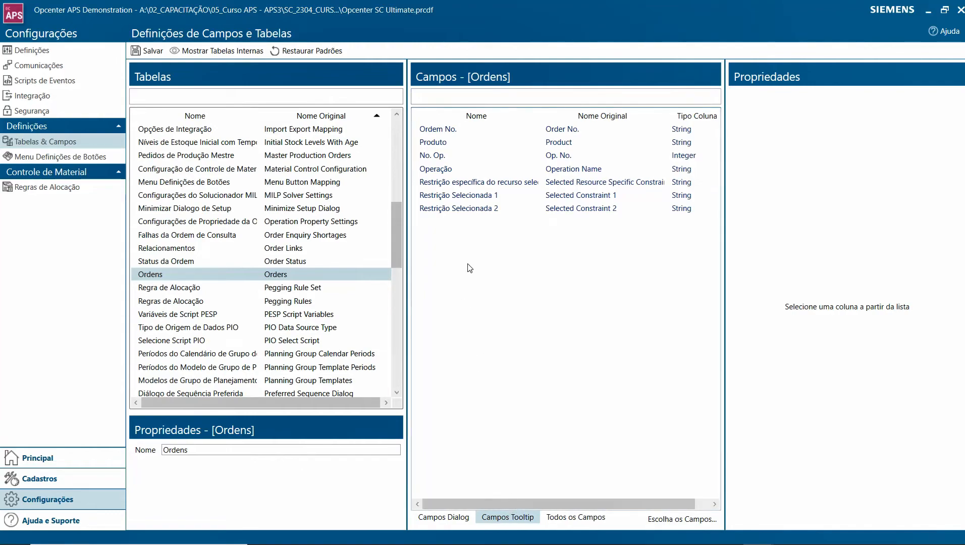
- Remove Restrição Selecionada 2 and Restrição Selecionada 1 from the tooltip fields of the Ordens table
left_click(450, 211)
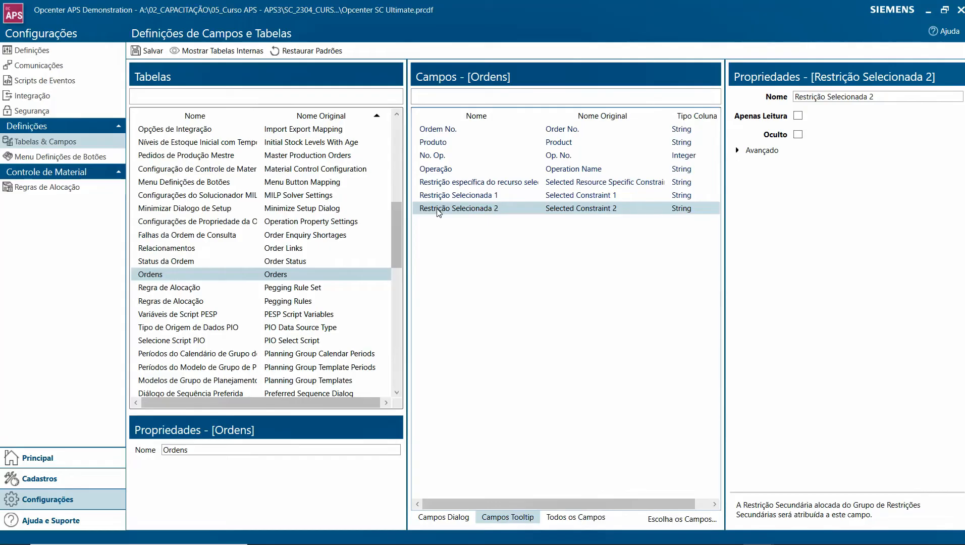
left_click_drag(439, 213, 705, 70)
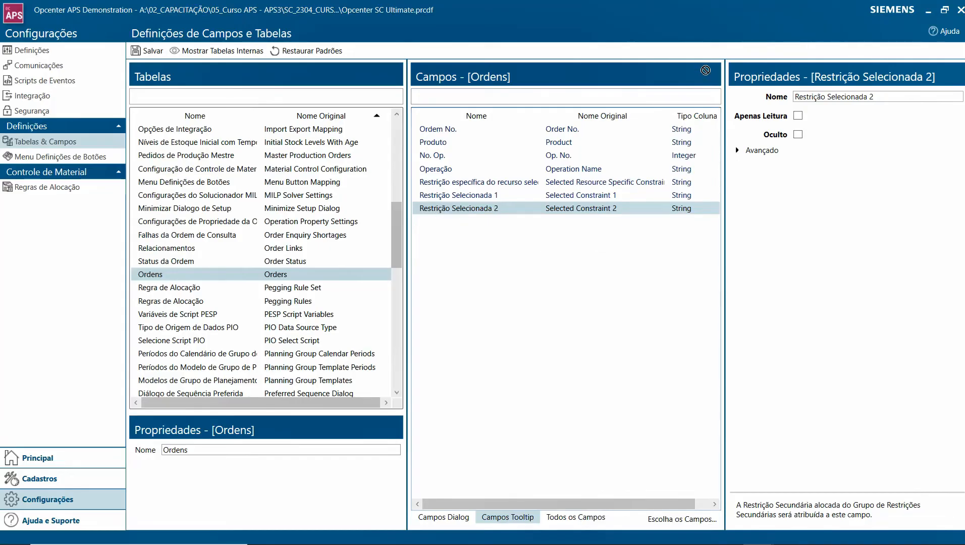
right_click(592, 211)
left_click(614, 220)
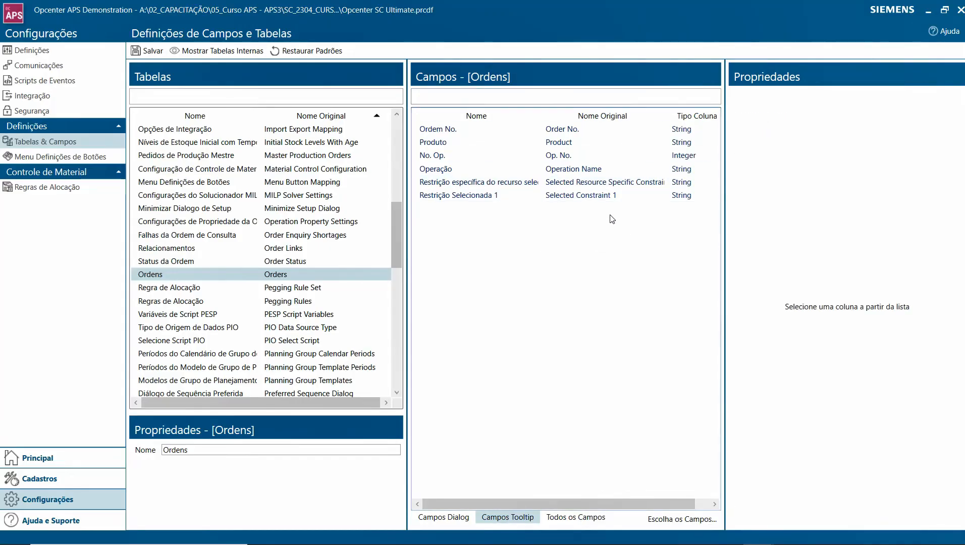
right_click(602, 197)
left_click(620, 204)
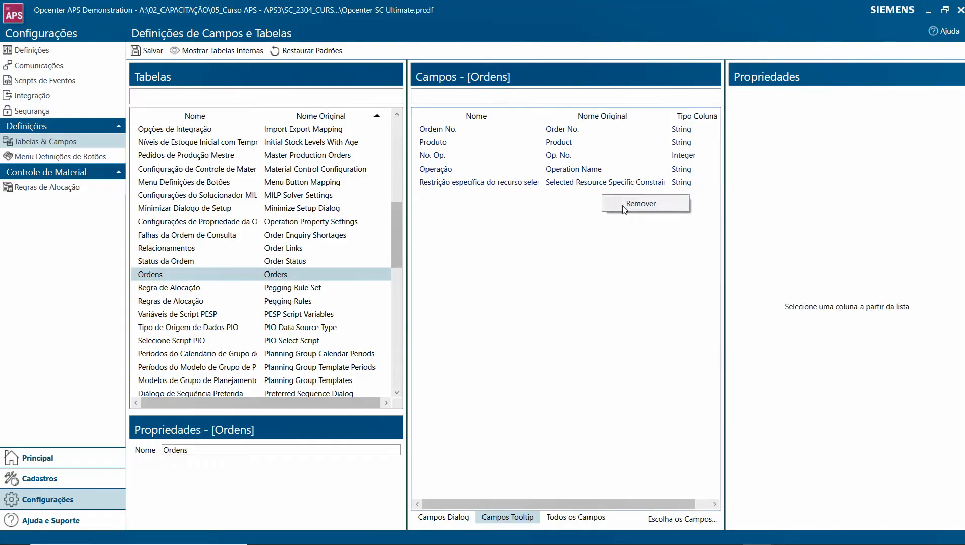
- Remove Restrição específica do recurso selecionado from the tooltip fields of the Ordens table
left_click(601, 182)
right_click(601, 182)
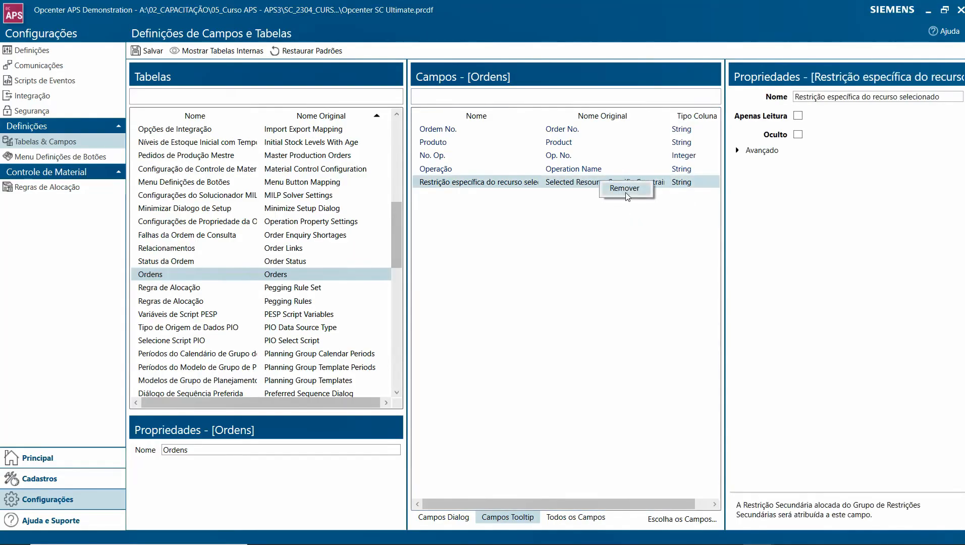
left_click(625, 193)
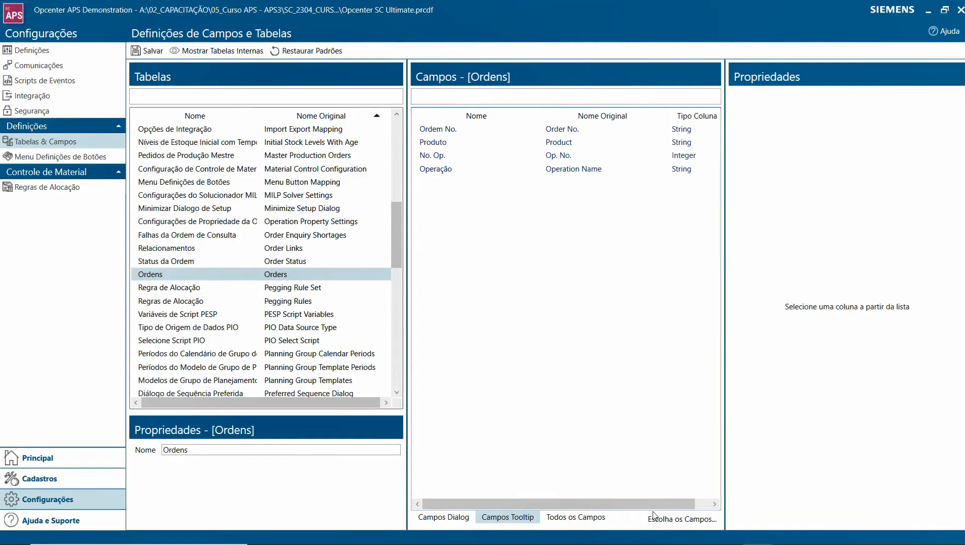
- Add the Tabela Cliente field to the Ordens tooltip fields, place it below Operação, and save the table definitions
left_click(665, 526)
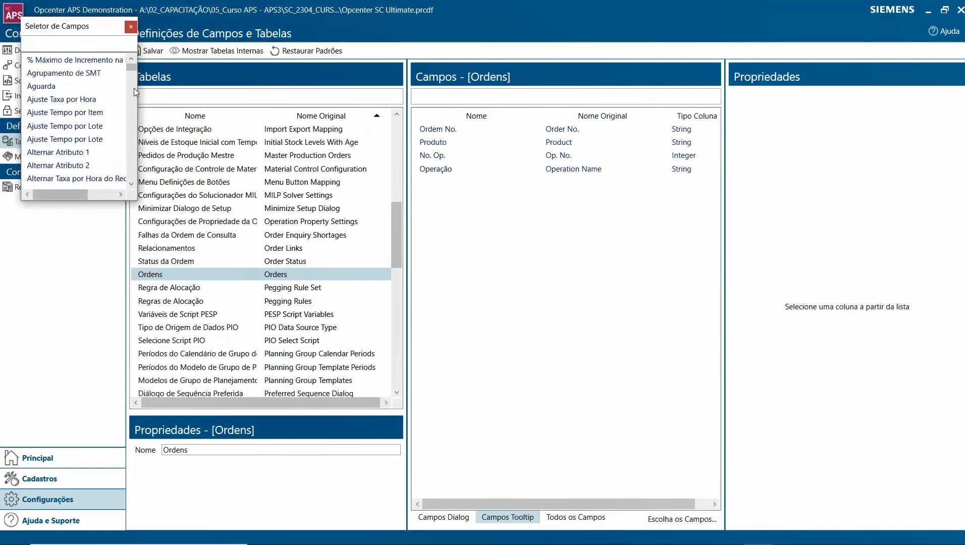
left_click_drag(85, 29, 357, 103)
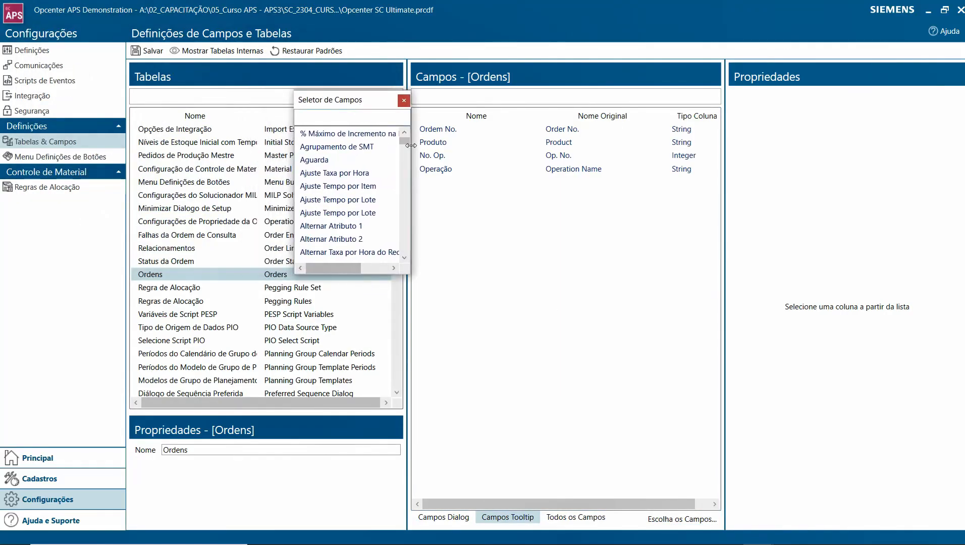
left_click_drag(406, 141, 408, 227)
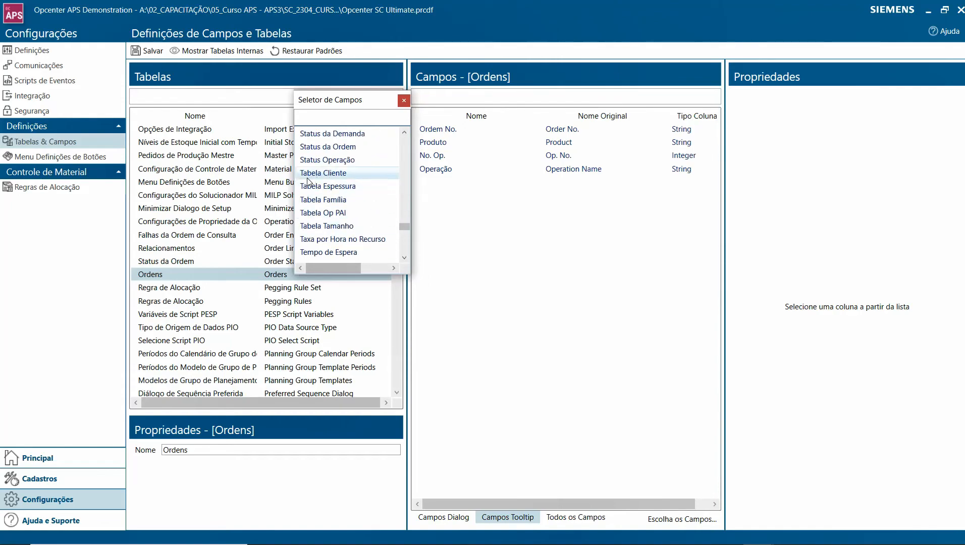
left_click_drag(311, 175, 450, 193)
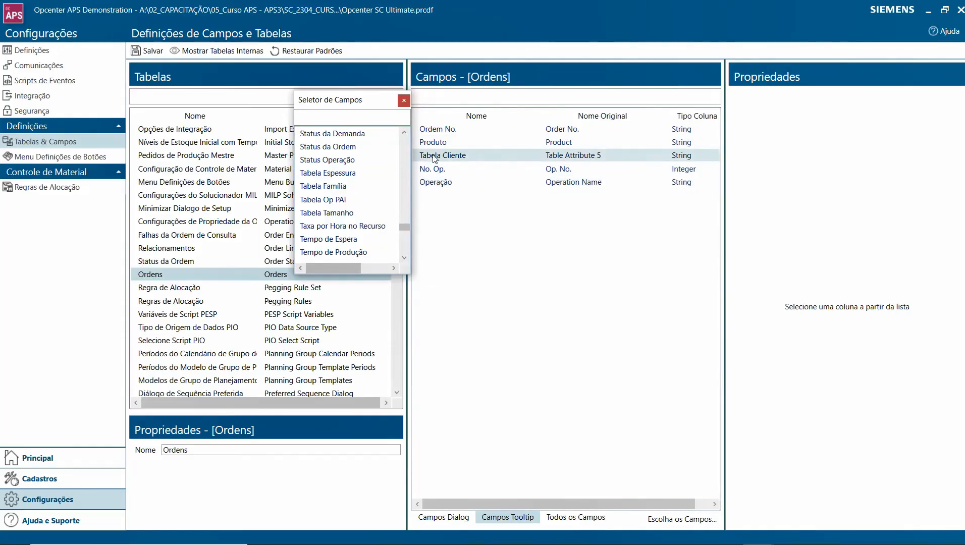
left_click(404, 100)
left_click_drag(433, 155, 437, 190)
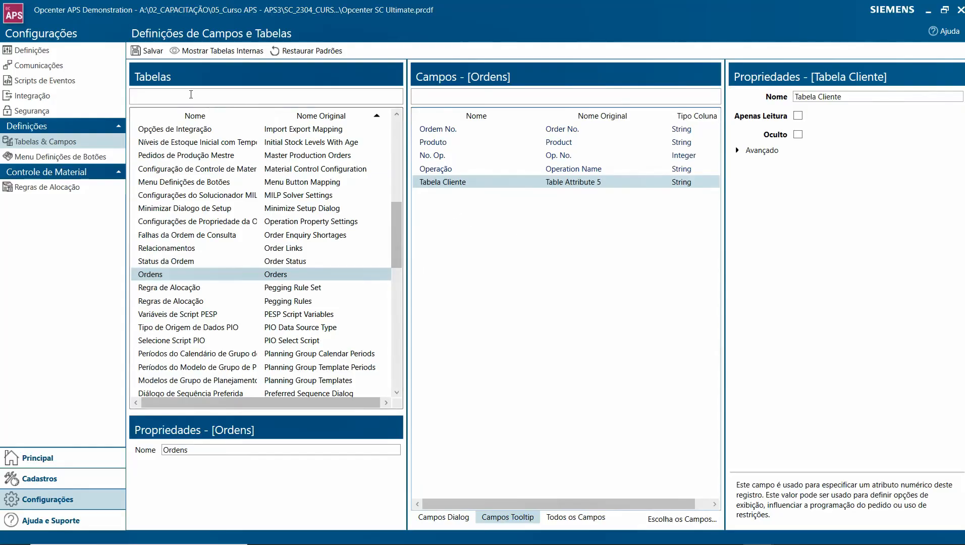
left_click(146, 53)
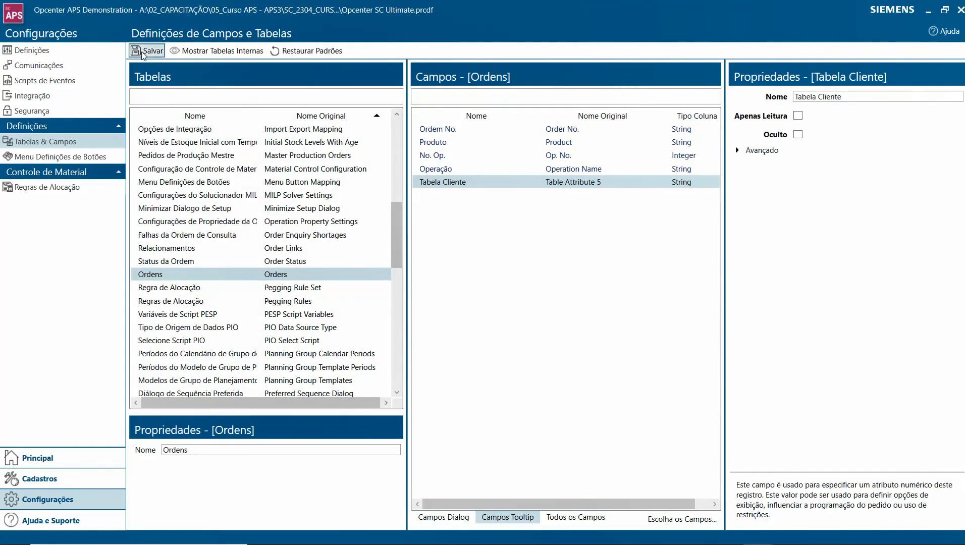
- Open the Sequencer, generate the order schedule, and display the tooltip of operation OP010 on QUALIDADE in the Gantt chart
left_click(32, 460)
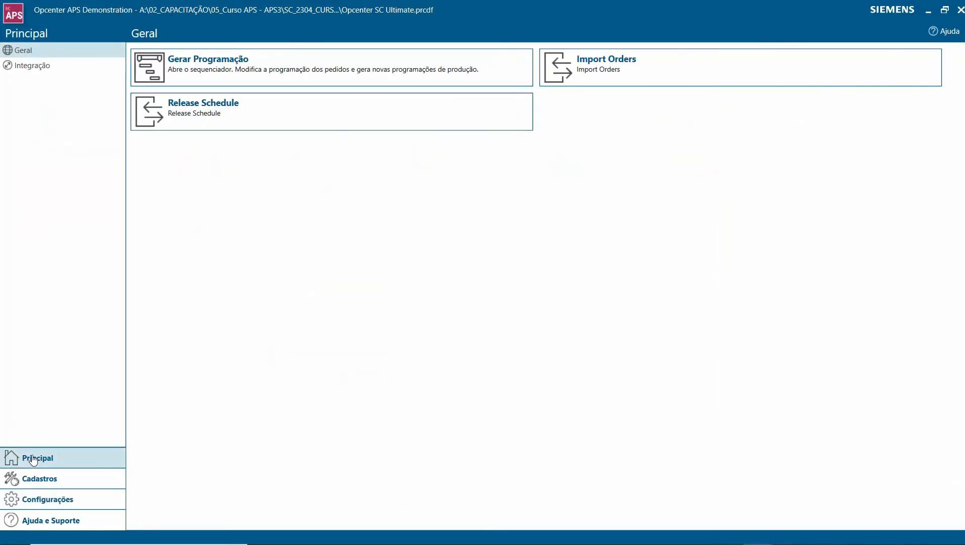
left_click(237, 61)
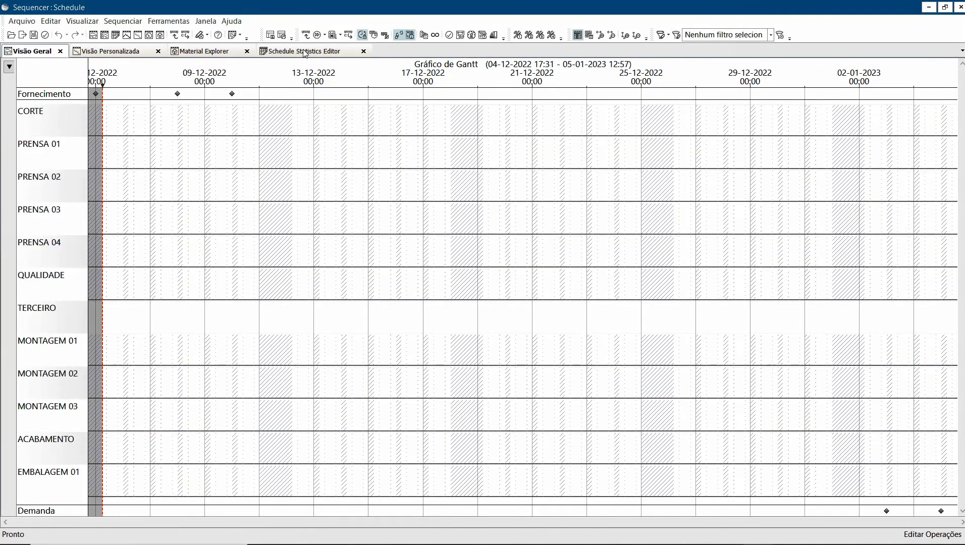
left_click(349, 35)
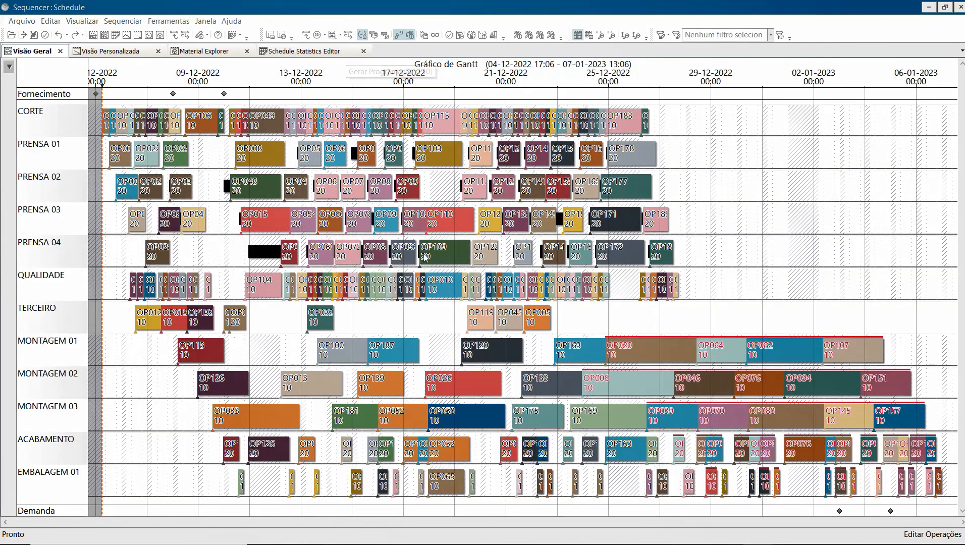
mouse_move(444, 288)
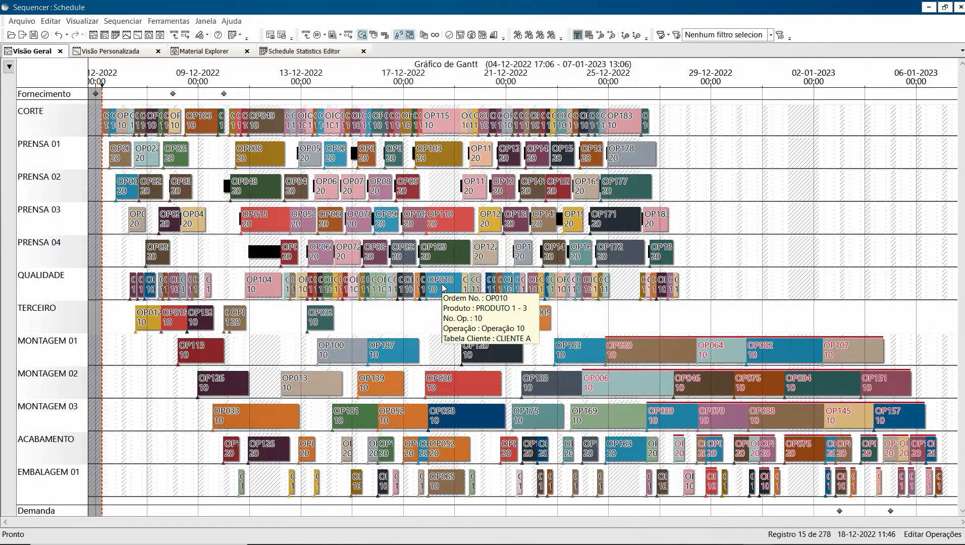